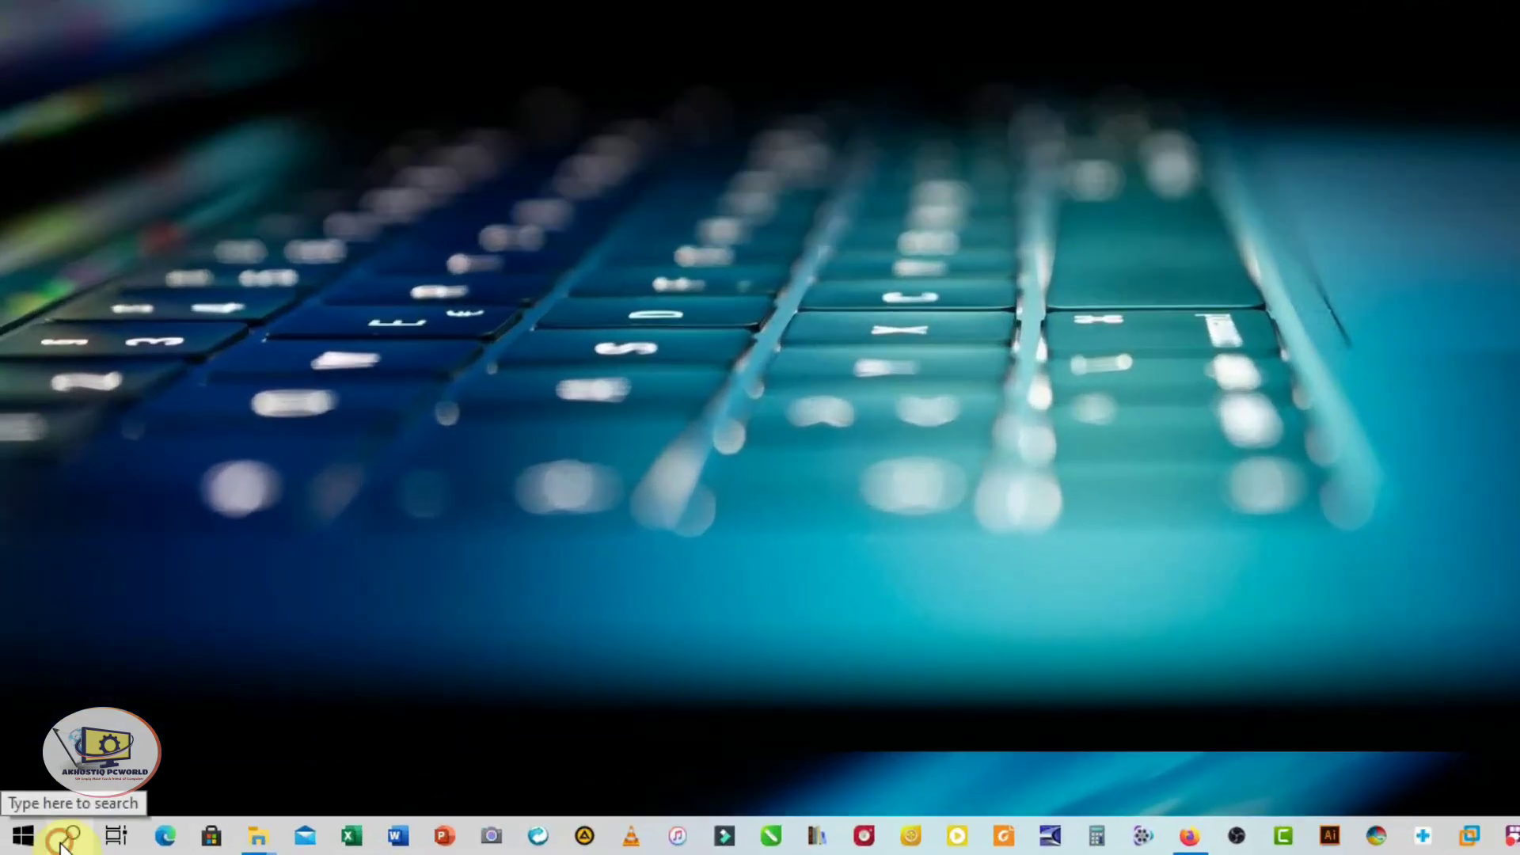
Search Windows for SETTING, open the Settings app and go to its Privacy category
{"action": "left_click", "coordinate": [62, 847]}
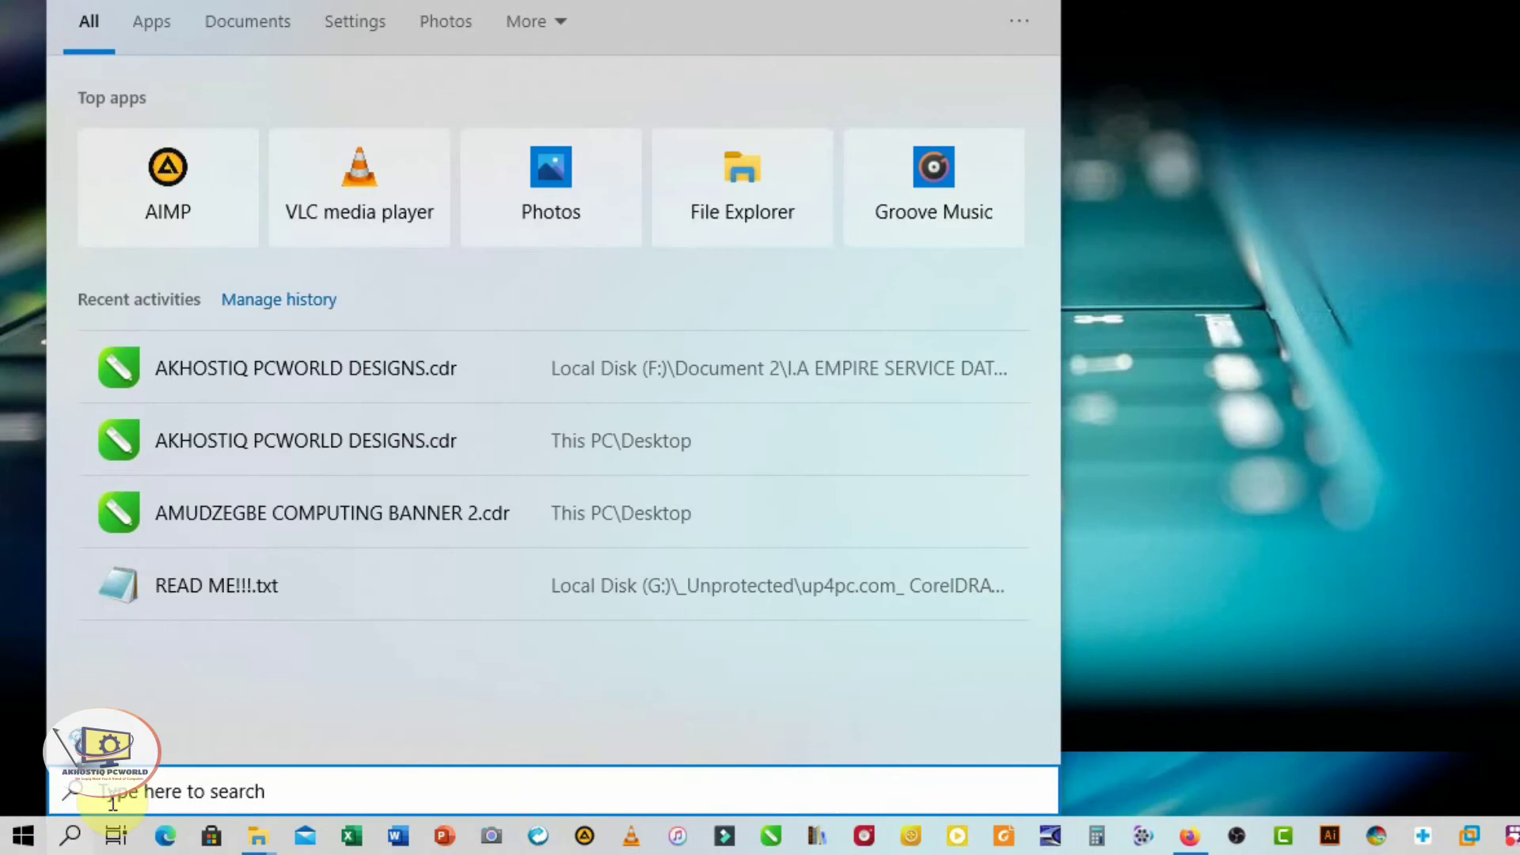
{"action": "type", "text": "SETTING"}
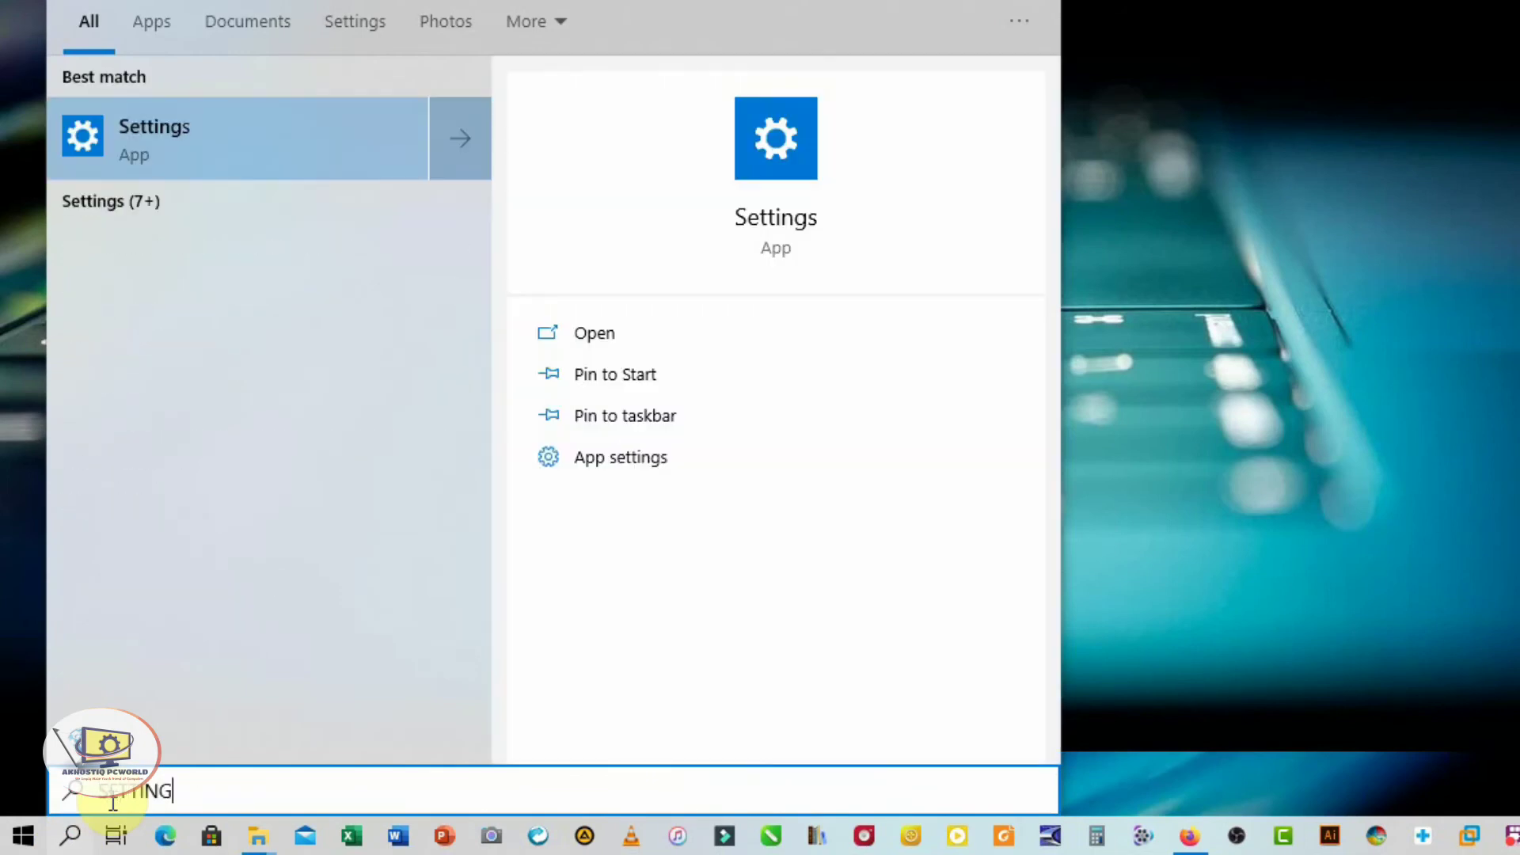
{"action": "left_click", "coordinate": [223, 115]}
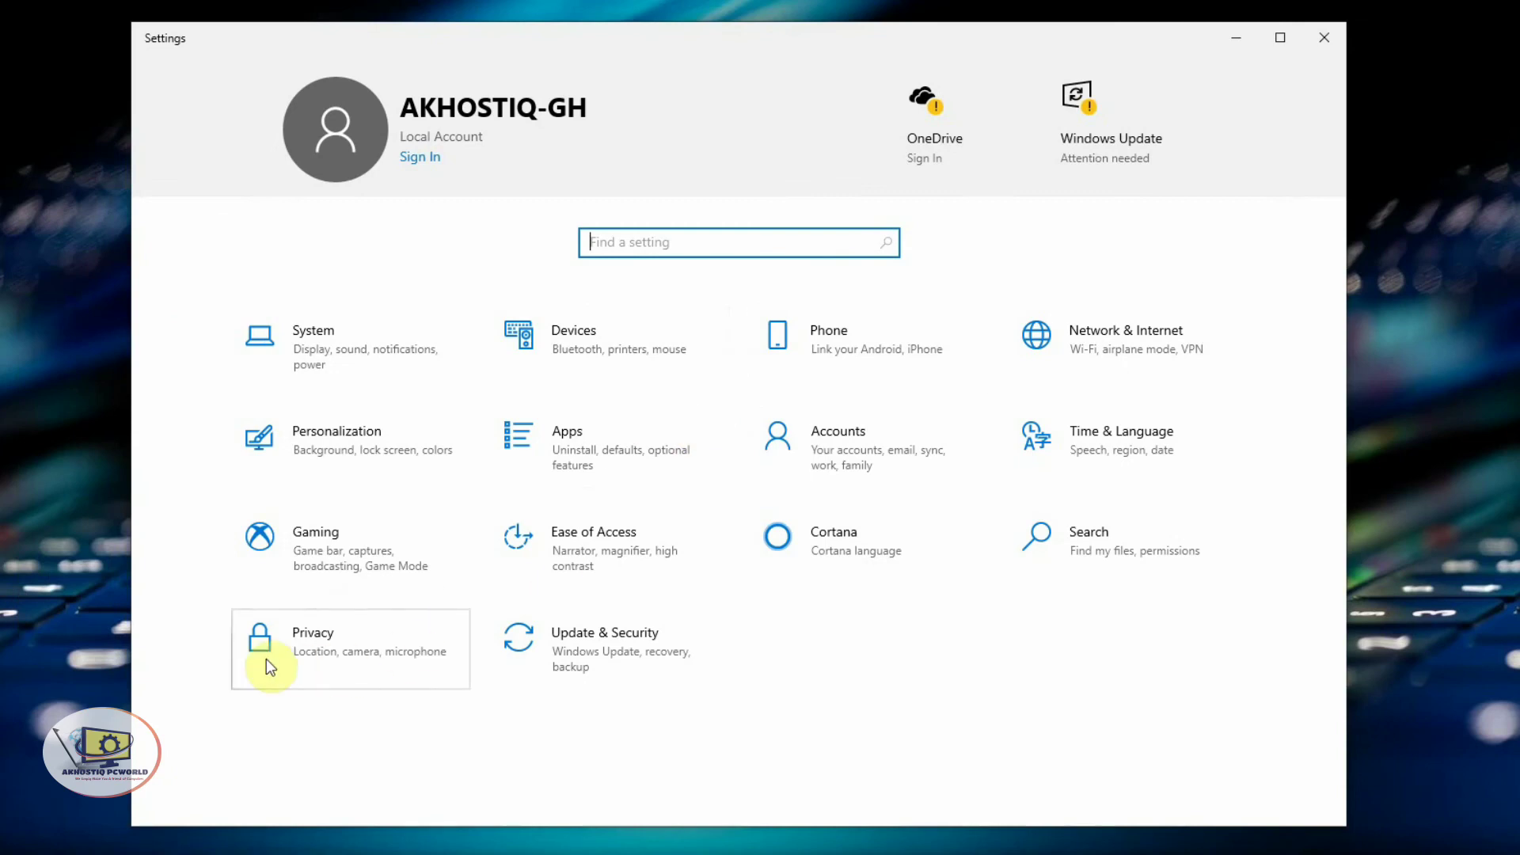
{"action": "left_click", "coordinate": [329, 658]}
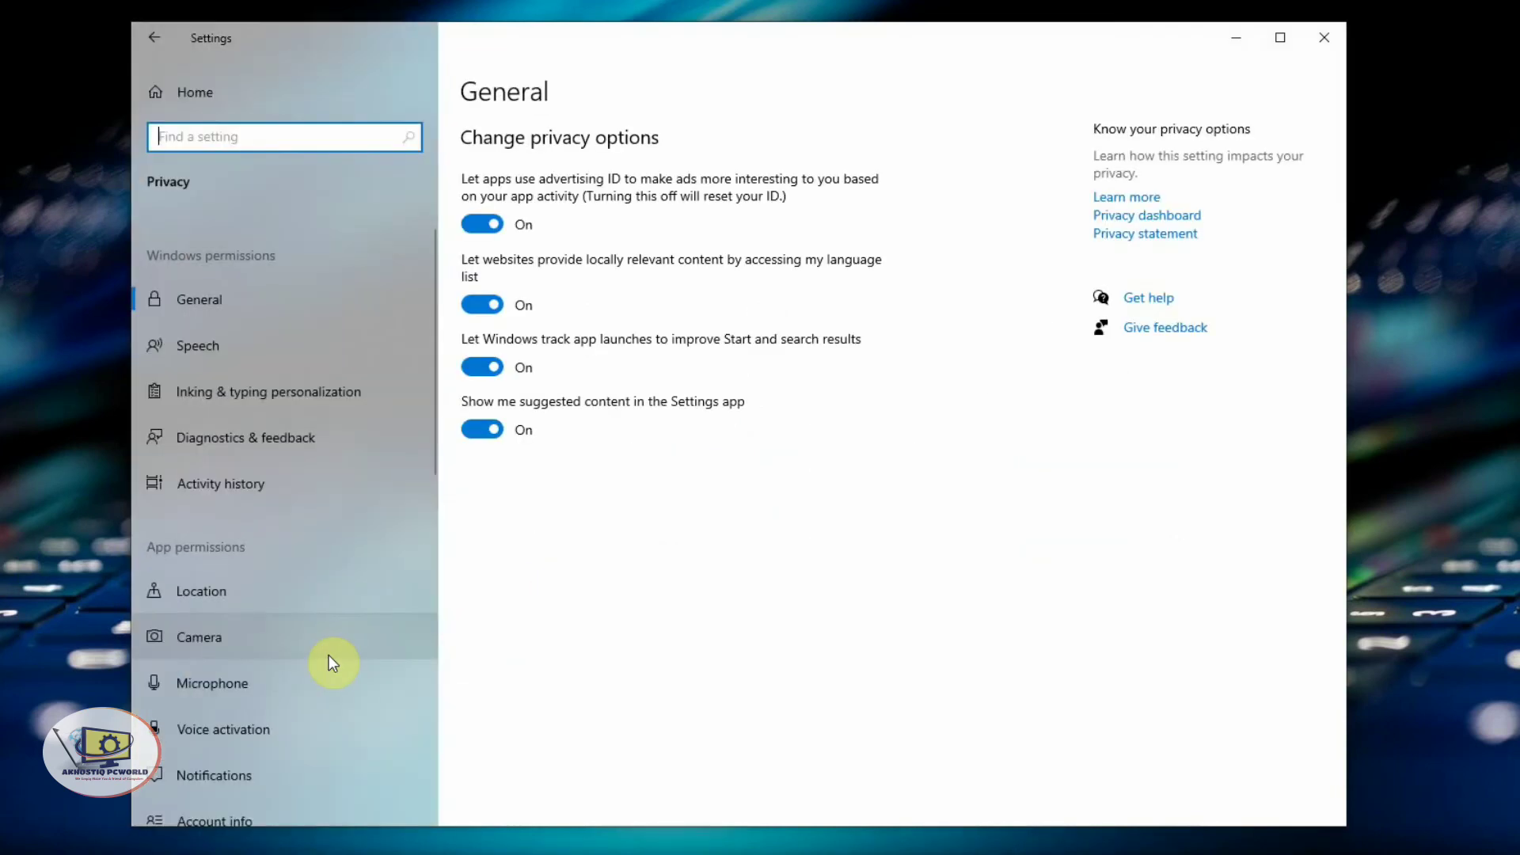
Open the Background apps page under the app permissions in Privacy
{"action": "left_click_drag", "start_coordinate": [828, 47], "coordinate": [852, 33]}
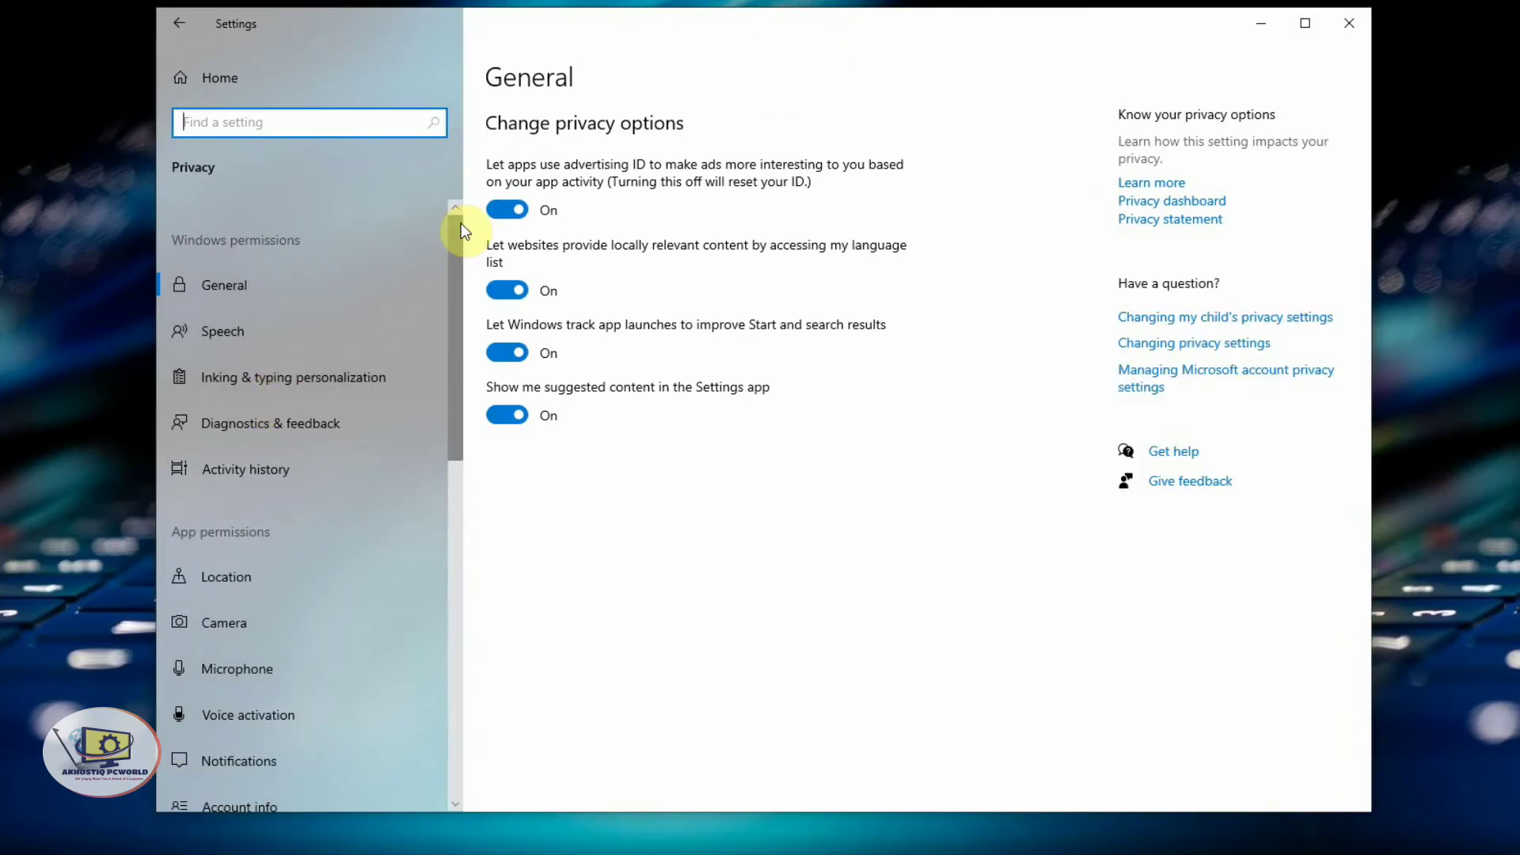
{"action": "left_click_drag", "start_coordinate": [458, 224], "coordinate": [433, 529]}
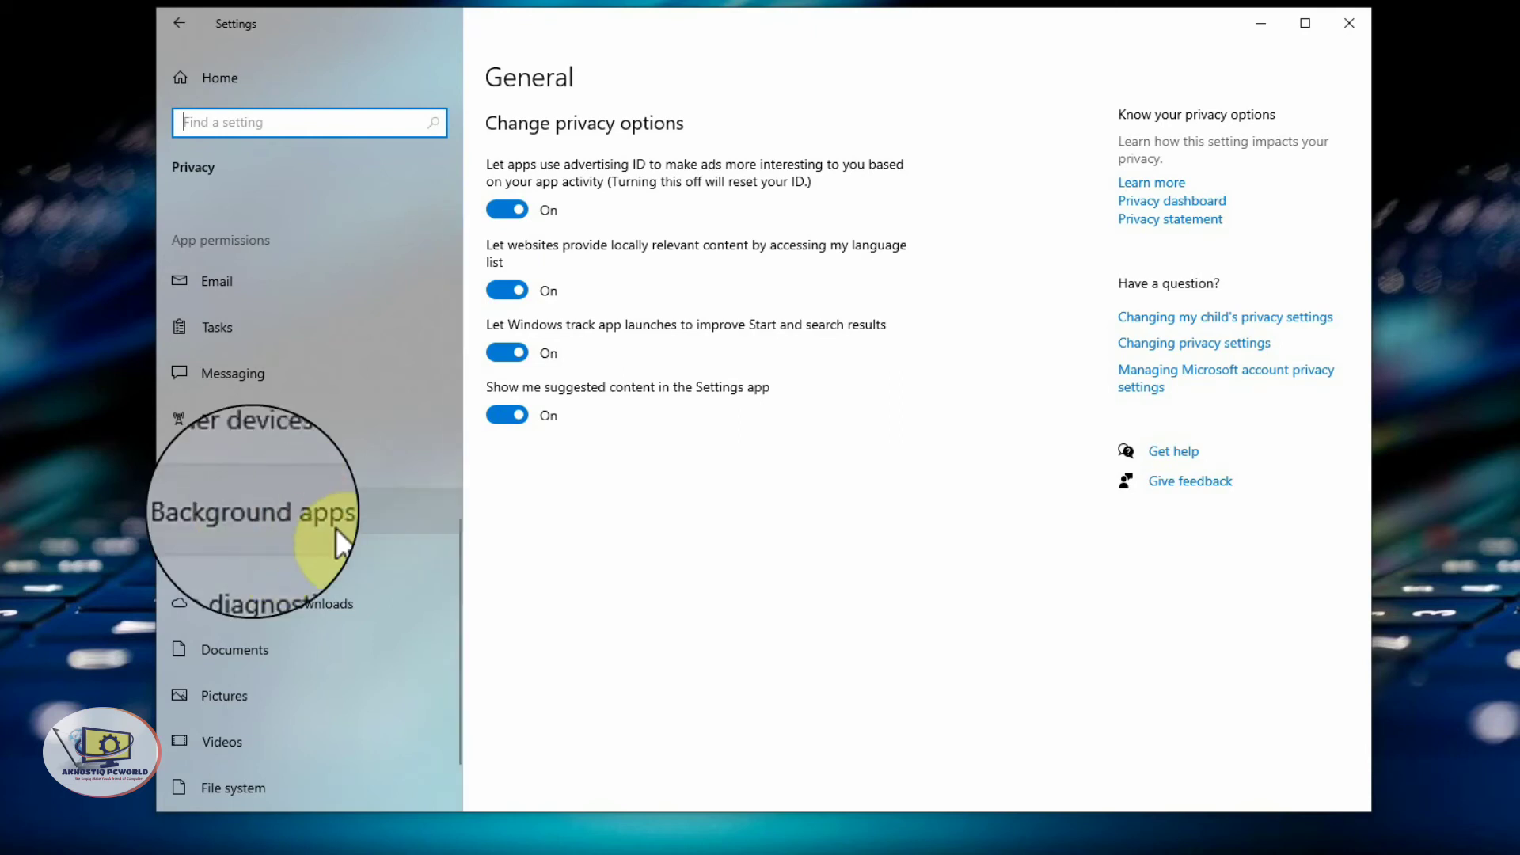
{"action": "left_click", "coordinate": [298, 524]}
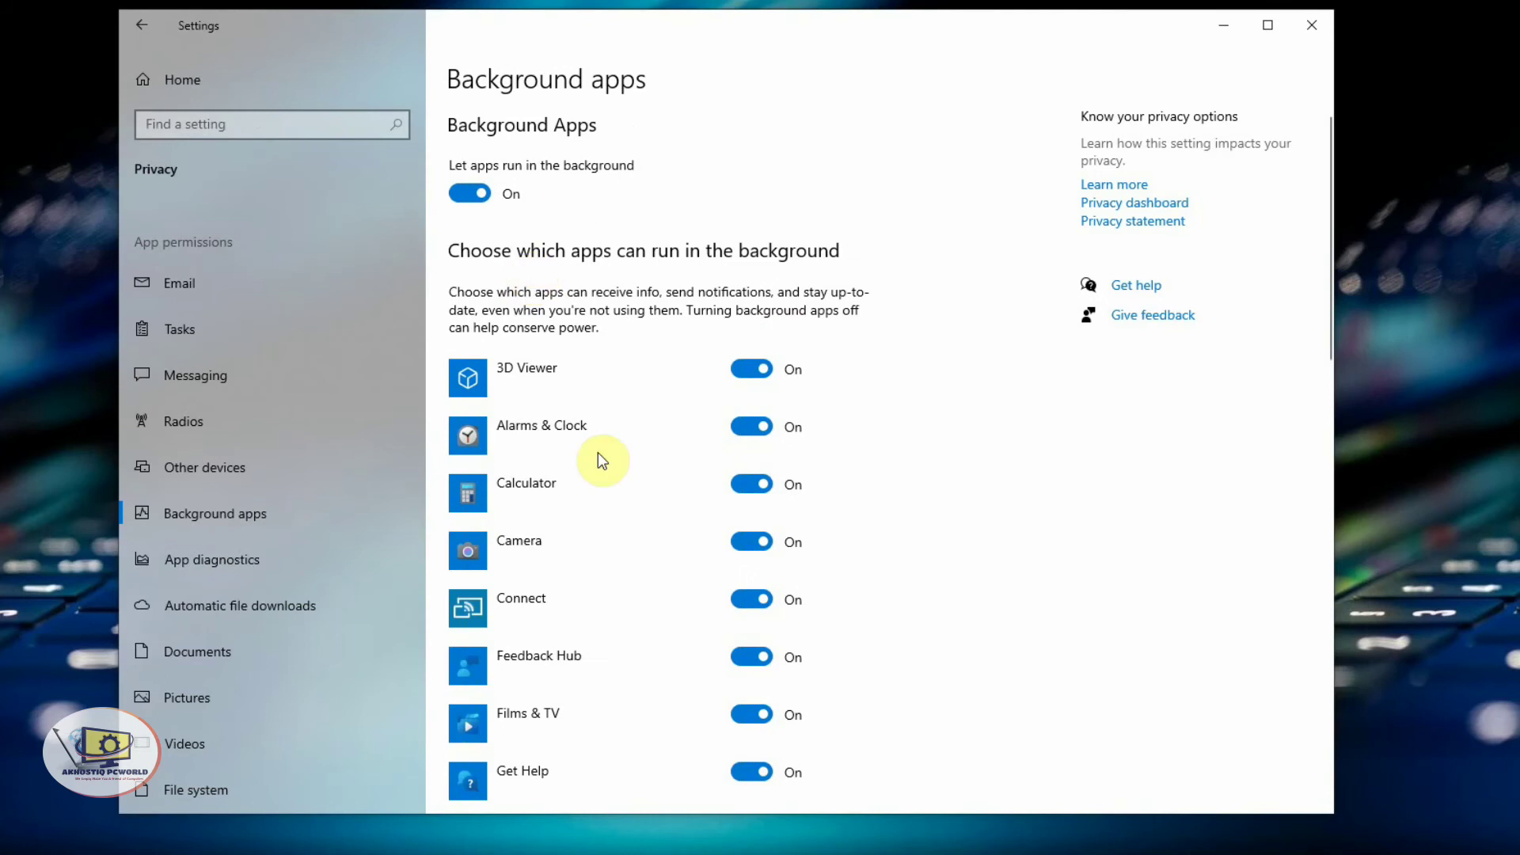
Examine the full list of apps that are allowed to run in the background
{"action": "scroll", "coordinate": [682, 479], "scroll_direction": "down", "scroll_amount": 12}
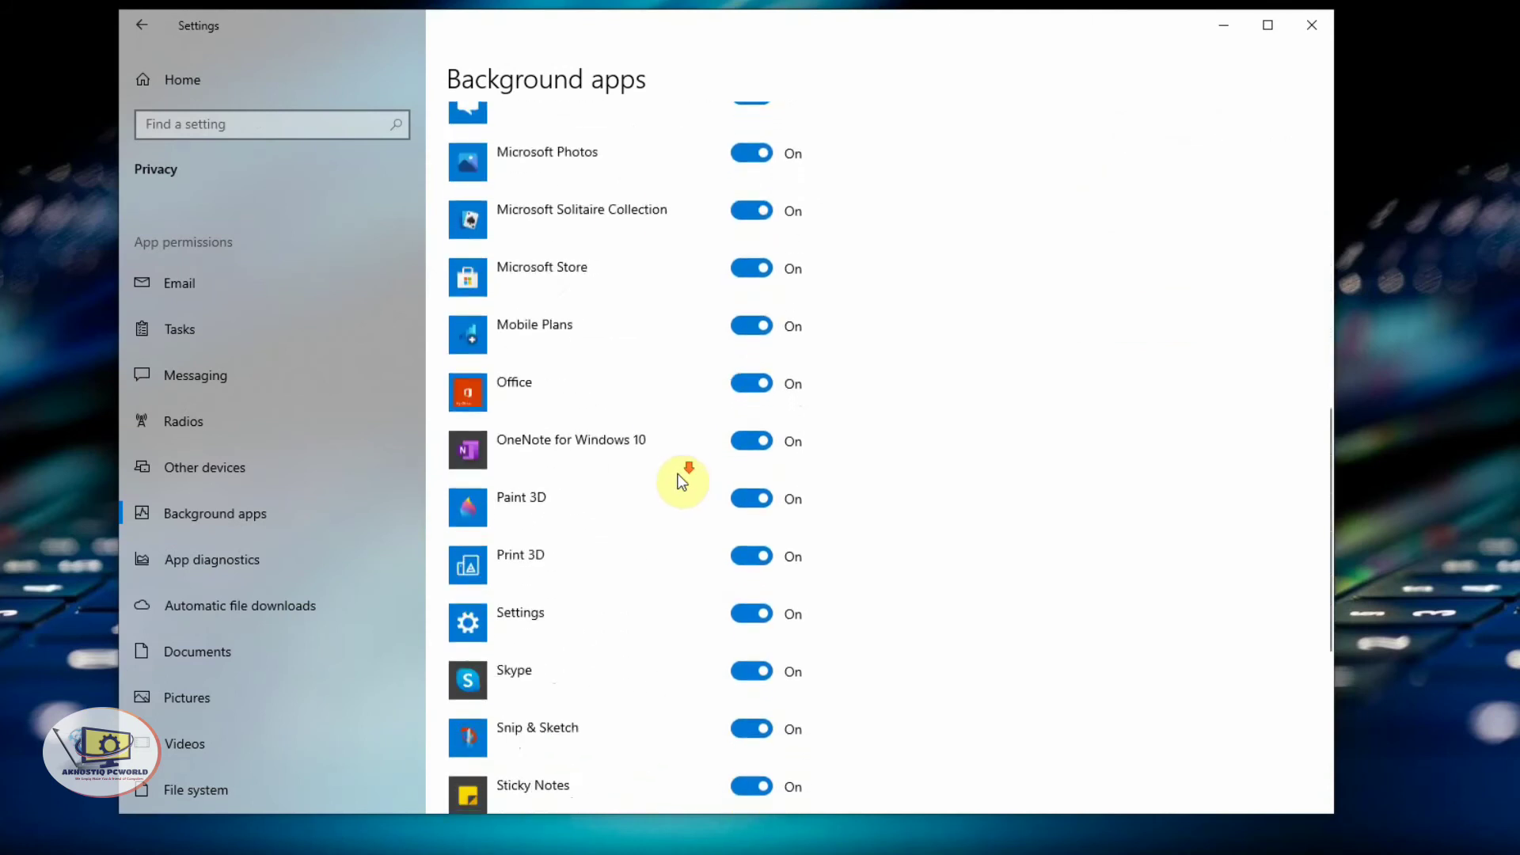
{"action": "scroll", "coordinate": [677, 474], "scroll_direction": "down", "scroll_amount": 6}
{"action": "scroll", "coordinate": [675, 473], "scroll_direction": "up", "scroll_amount": 8}
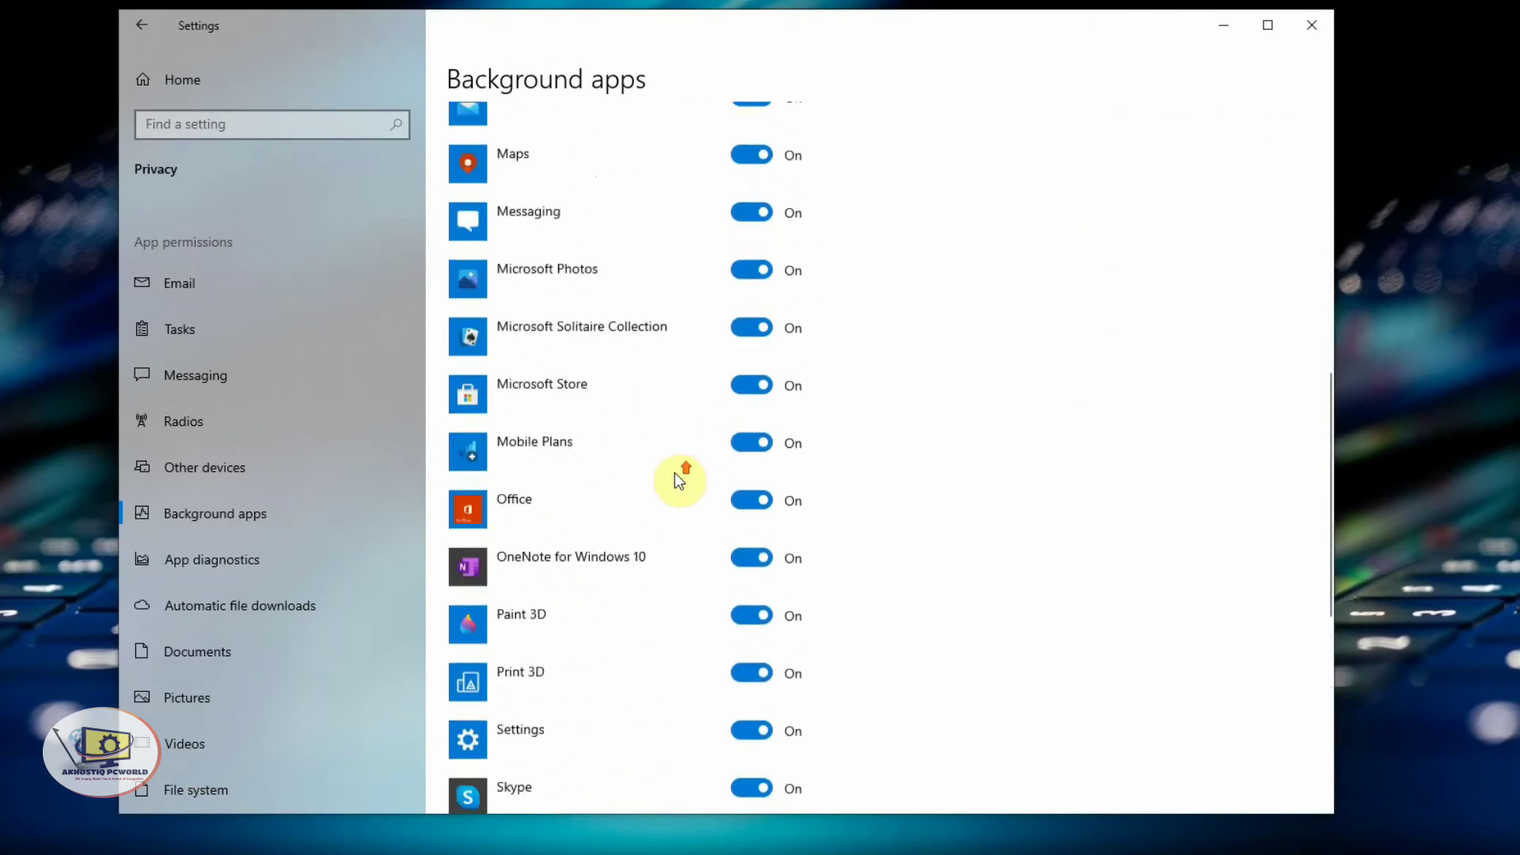
{"action": "scroll", "coordinate": [675, 472], "scroll_direction": "up", "scroll_amount": 8}
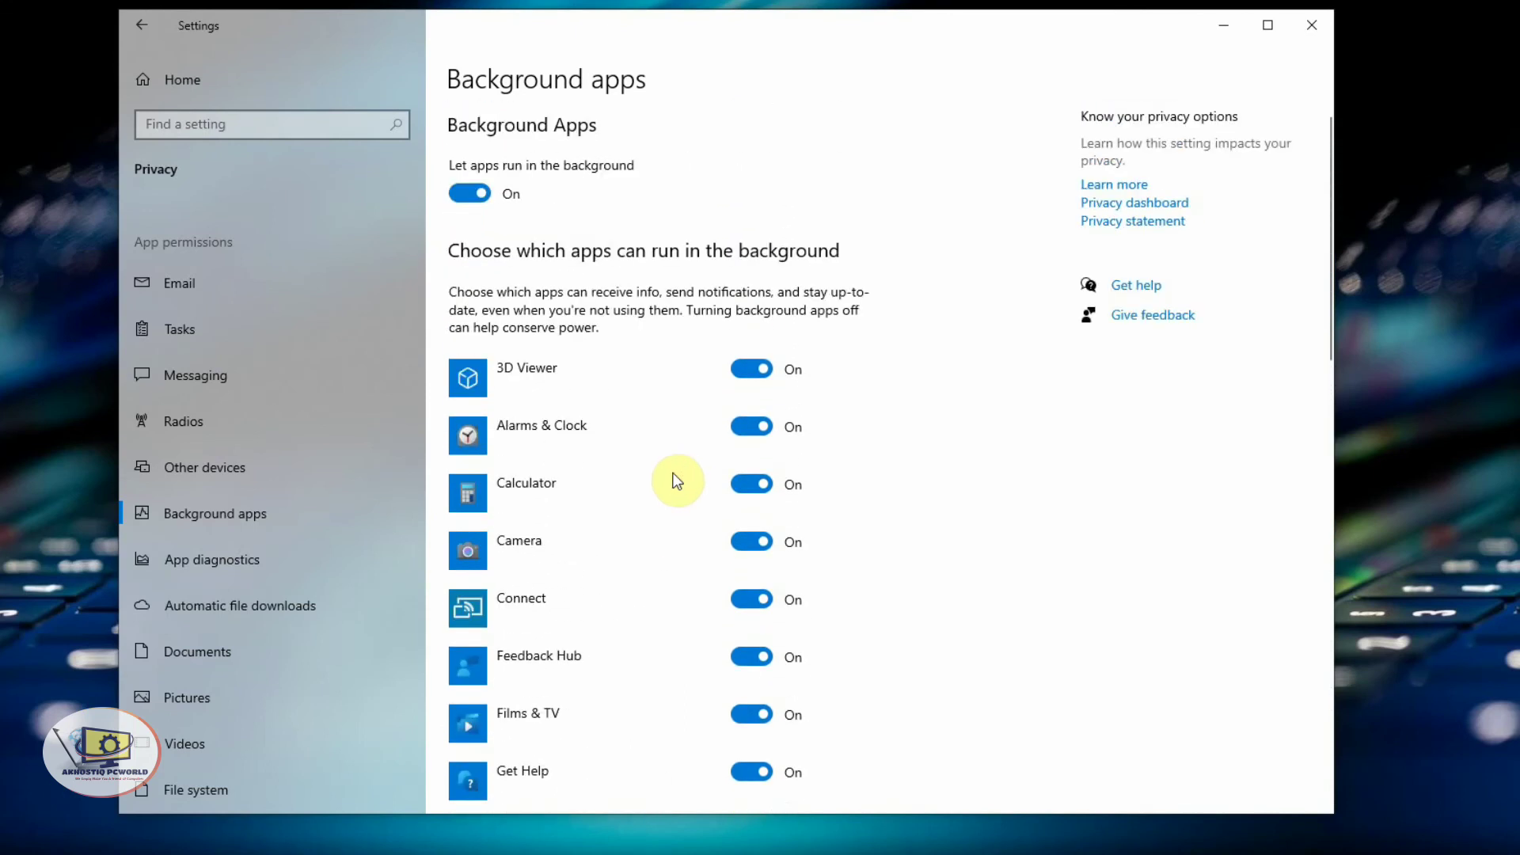
{"action": "scroll", "coordinate": [734, 467], "scroll_direction": "down", "scroll_amount": 15}
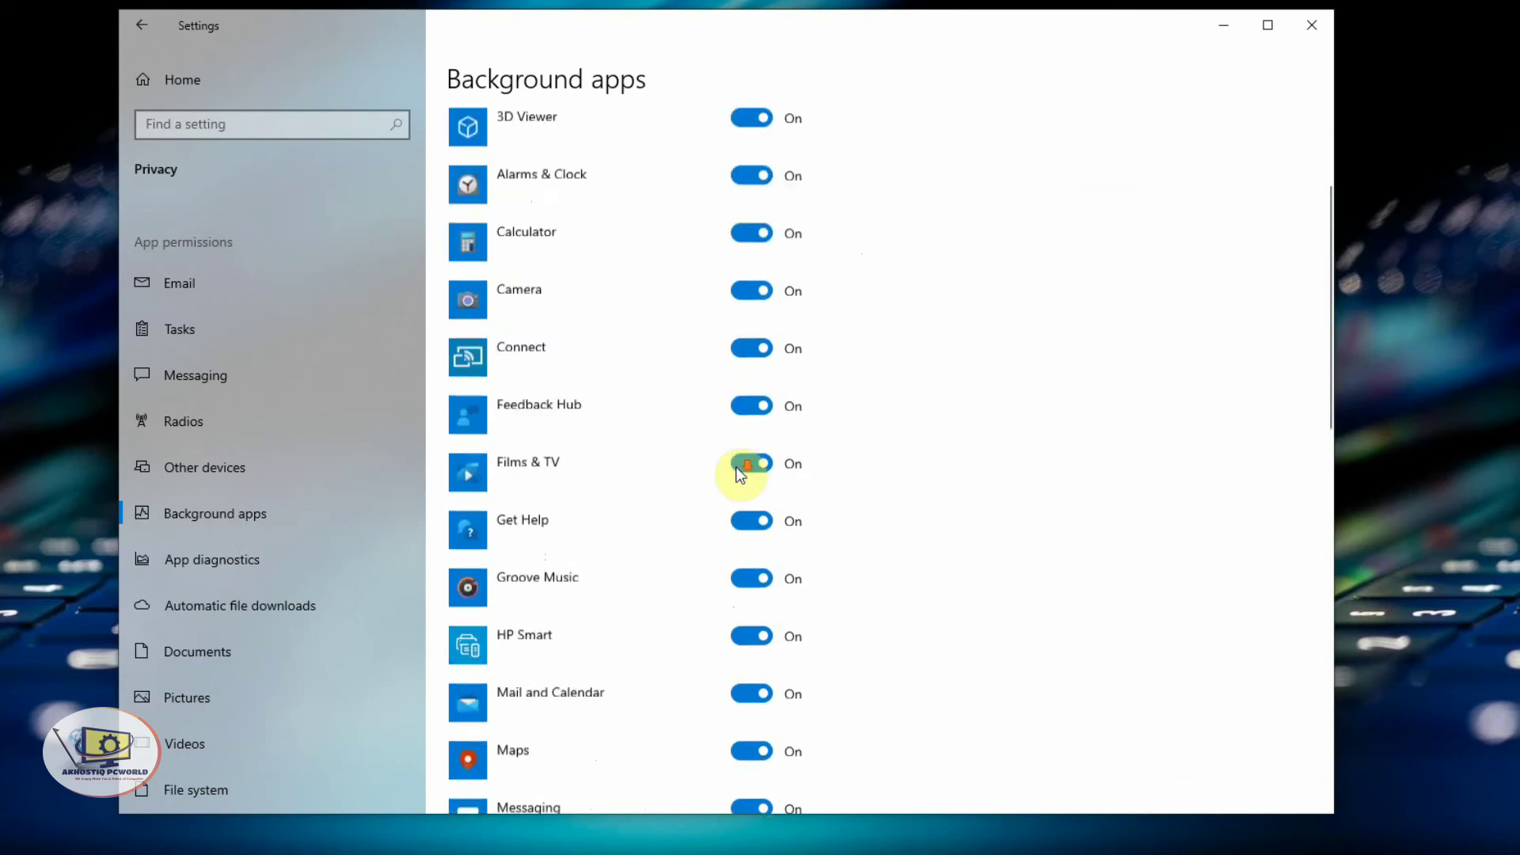
{"action": "scroll", "coordinate": [734, 469], "scroll_direction": "down", "scroll_amount": 2}
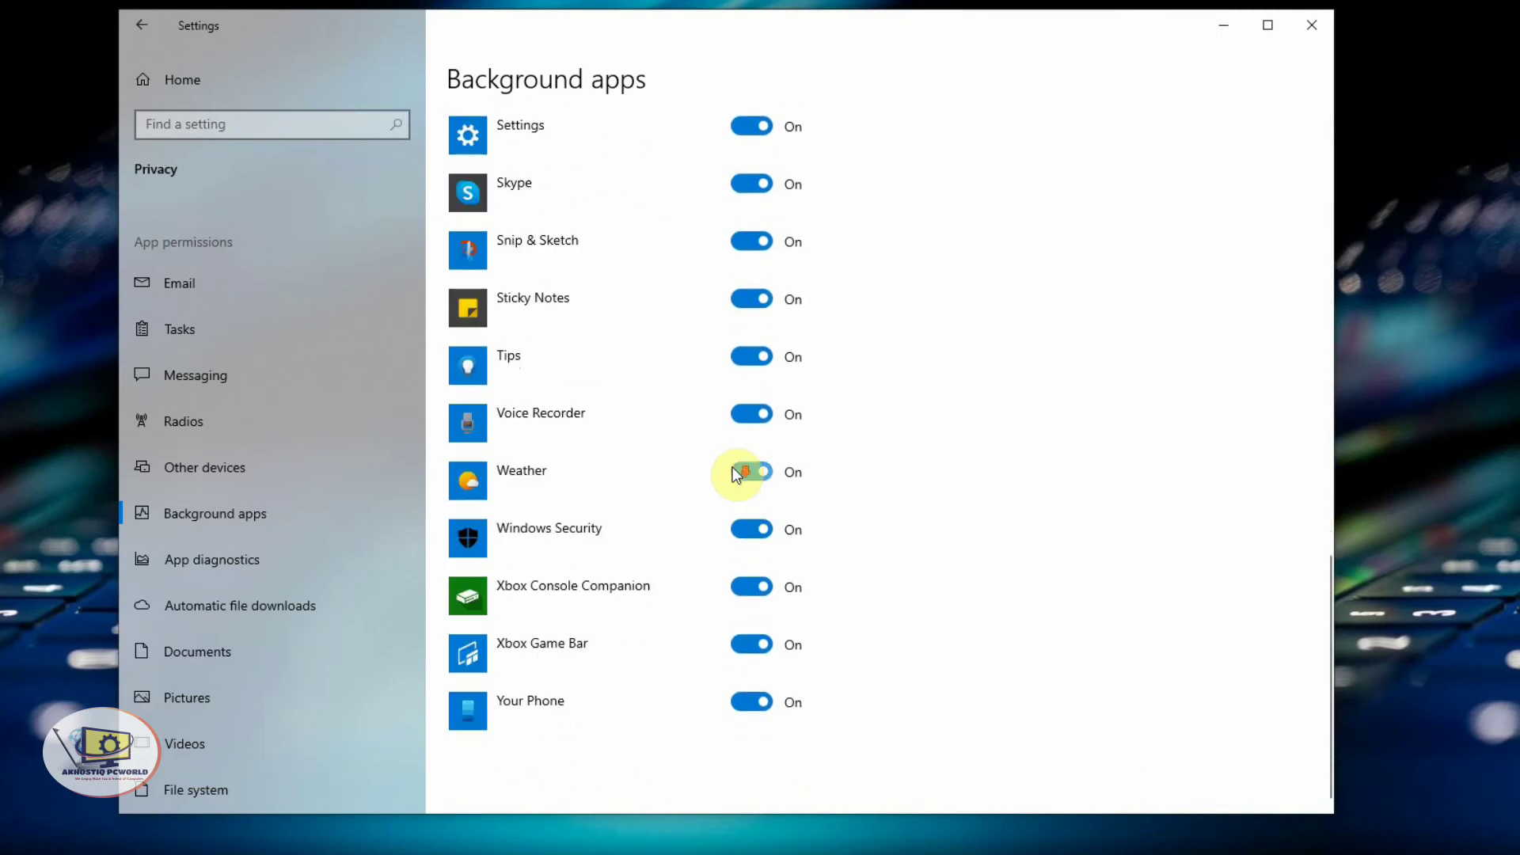
{"action": "scroll", "coordinate": [735, 470], "scroll_direction": "up", "scroll_amount": 10}
{"action": "scroll", "coordinate": [736, 474], "scroll_direction": "up", "scroll_amount": 10}
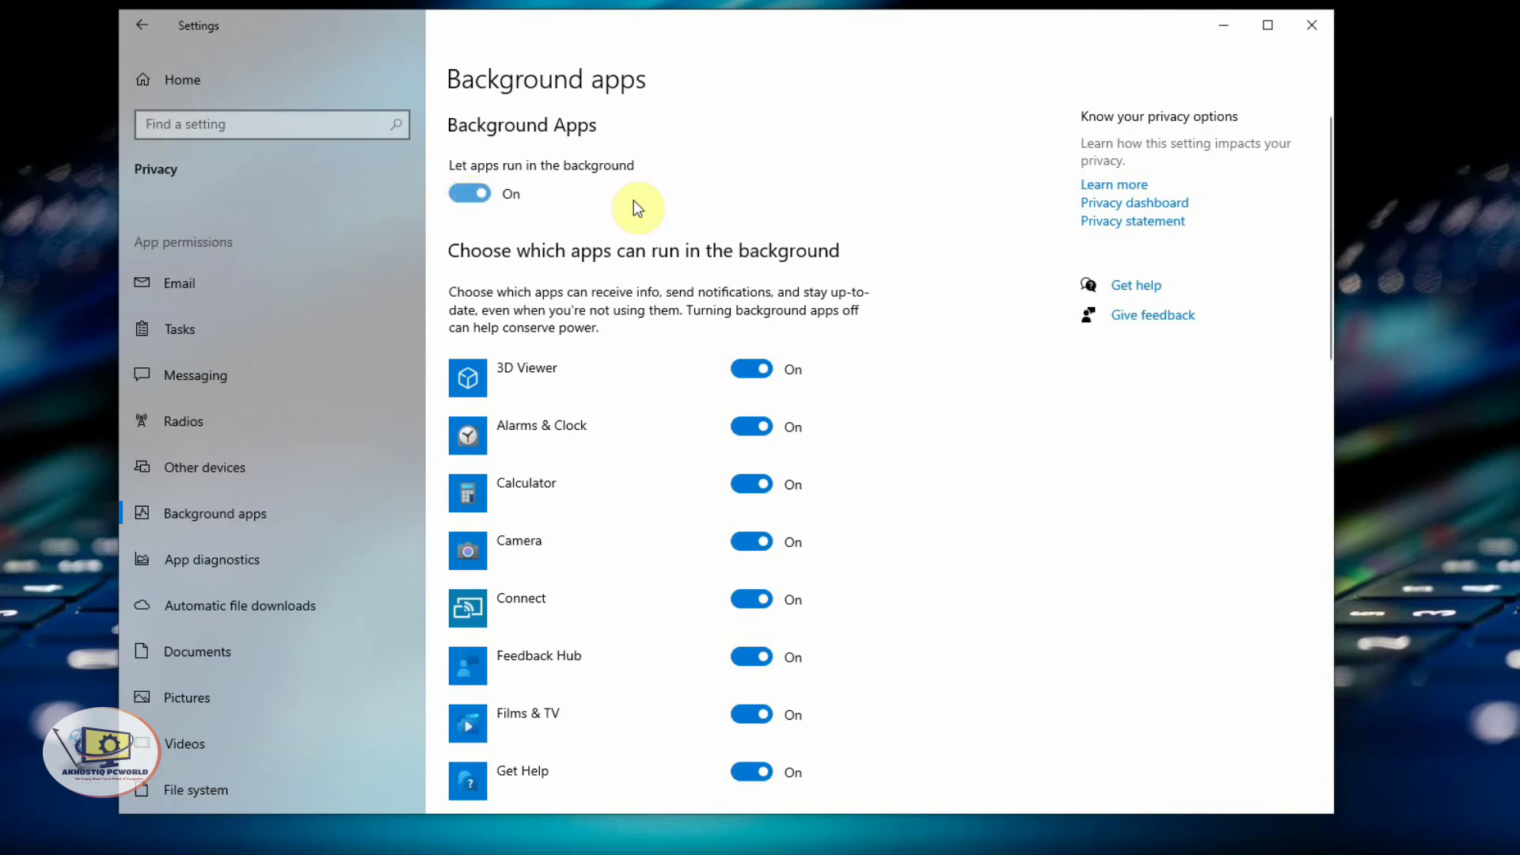
Turn off letting apps run in the background, review the app list and close Settings
{"action": "left_click", "coordinate": [480, 200]}
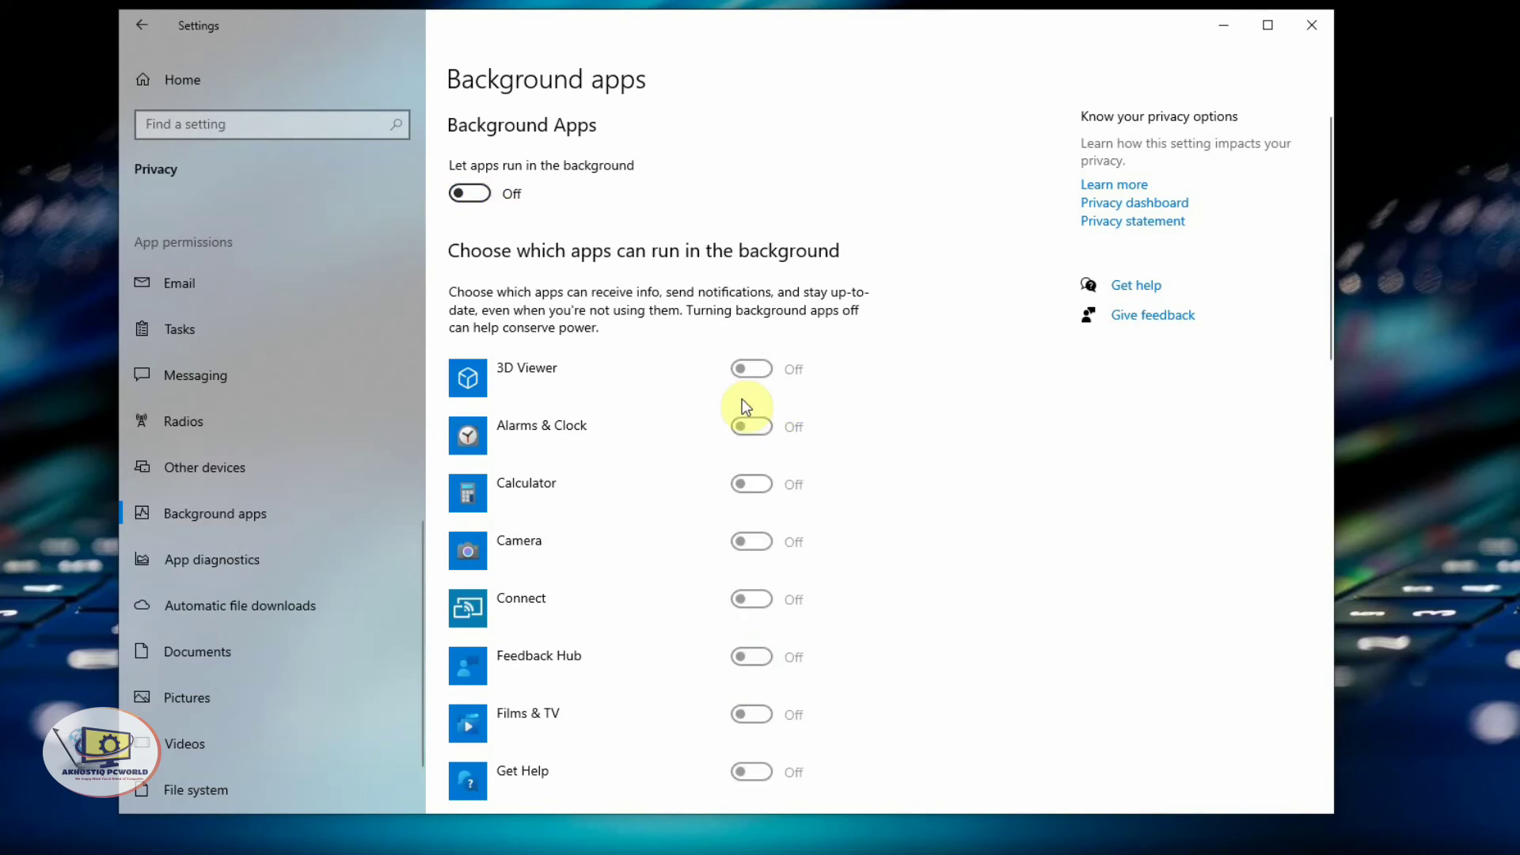
{"action": "scroll", "coordinate": [742, 406], "scroll_direction": "down", "scroll_amount": 8}
{"action": "scroll", "coordinate": [743, 401], "scroll_direction": "down", "scroll_amount": 10}
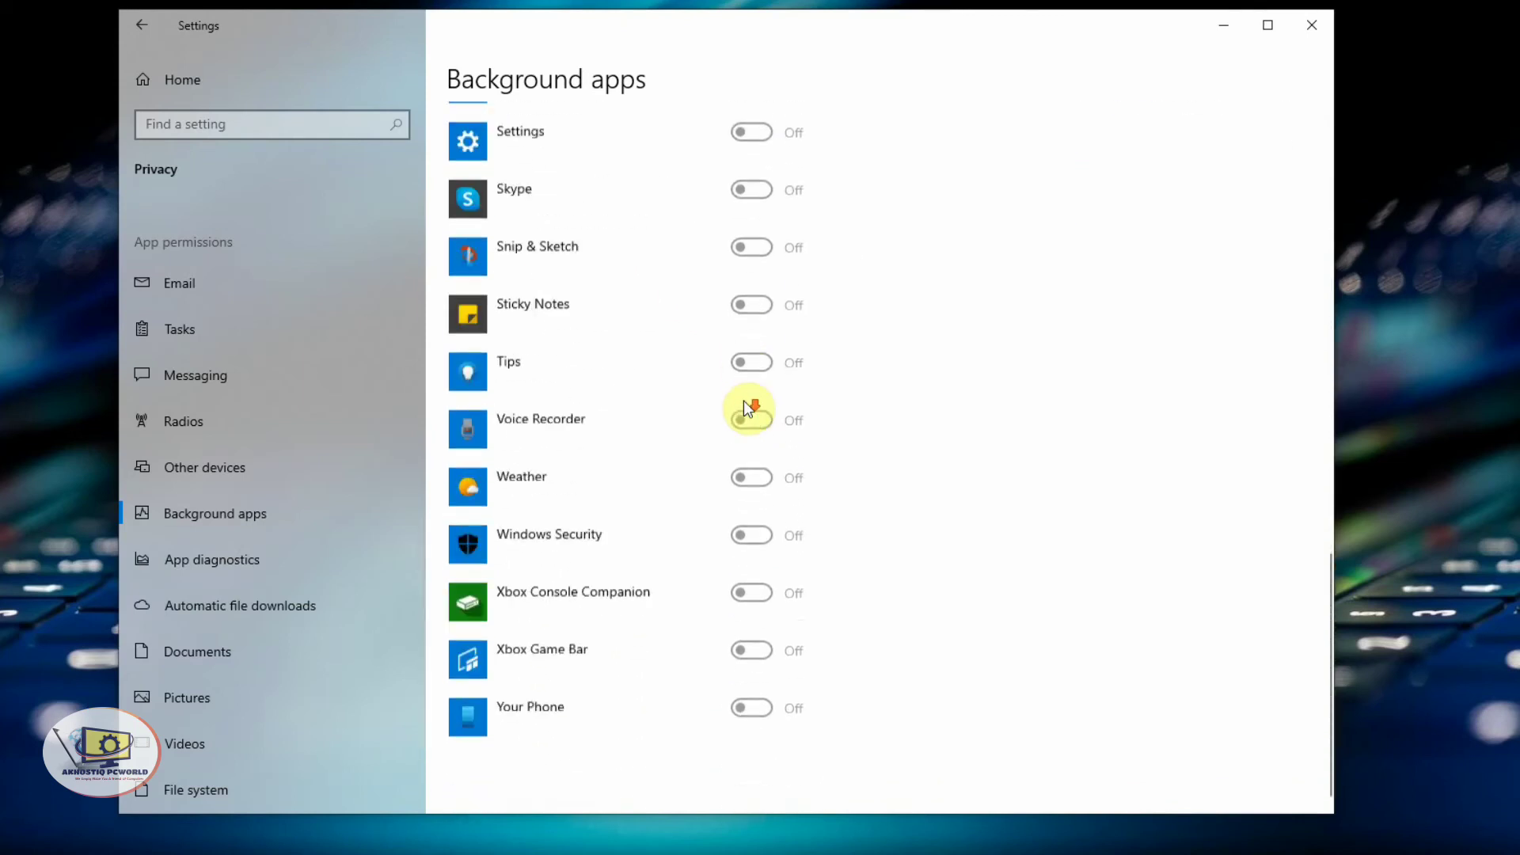
{"action": "scroll", "coordinate": [743, 397], "scroll_direction": "up", "scroll_amount": 5}
{"action": "scroll", "coordinate": [745, 379], "scroll_direction": "up", "scroll_amount": 10}
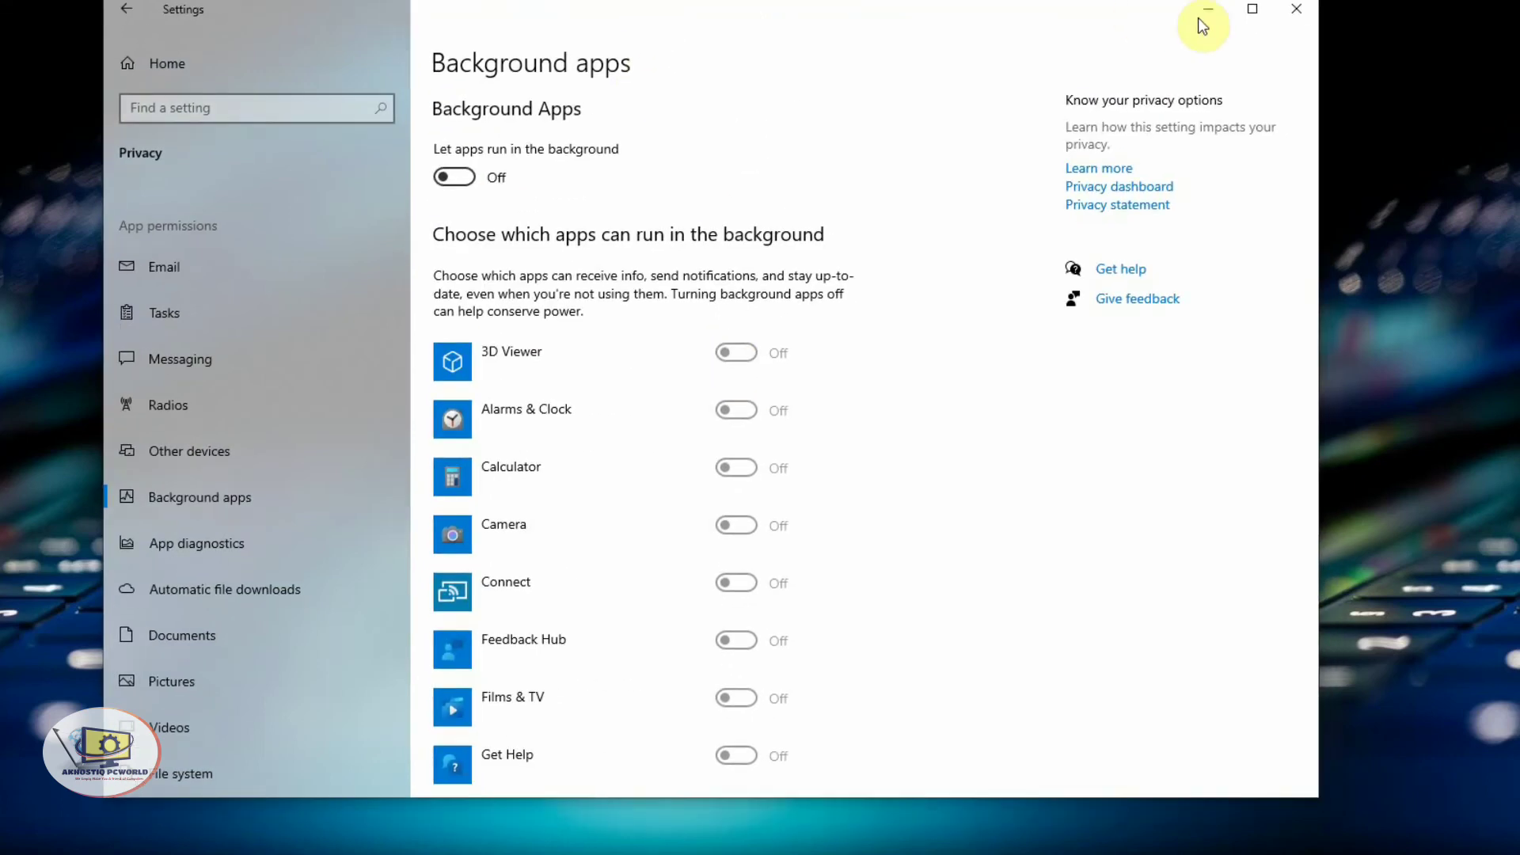
{"action": "left_click", "coordinate": [1296, 8]}
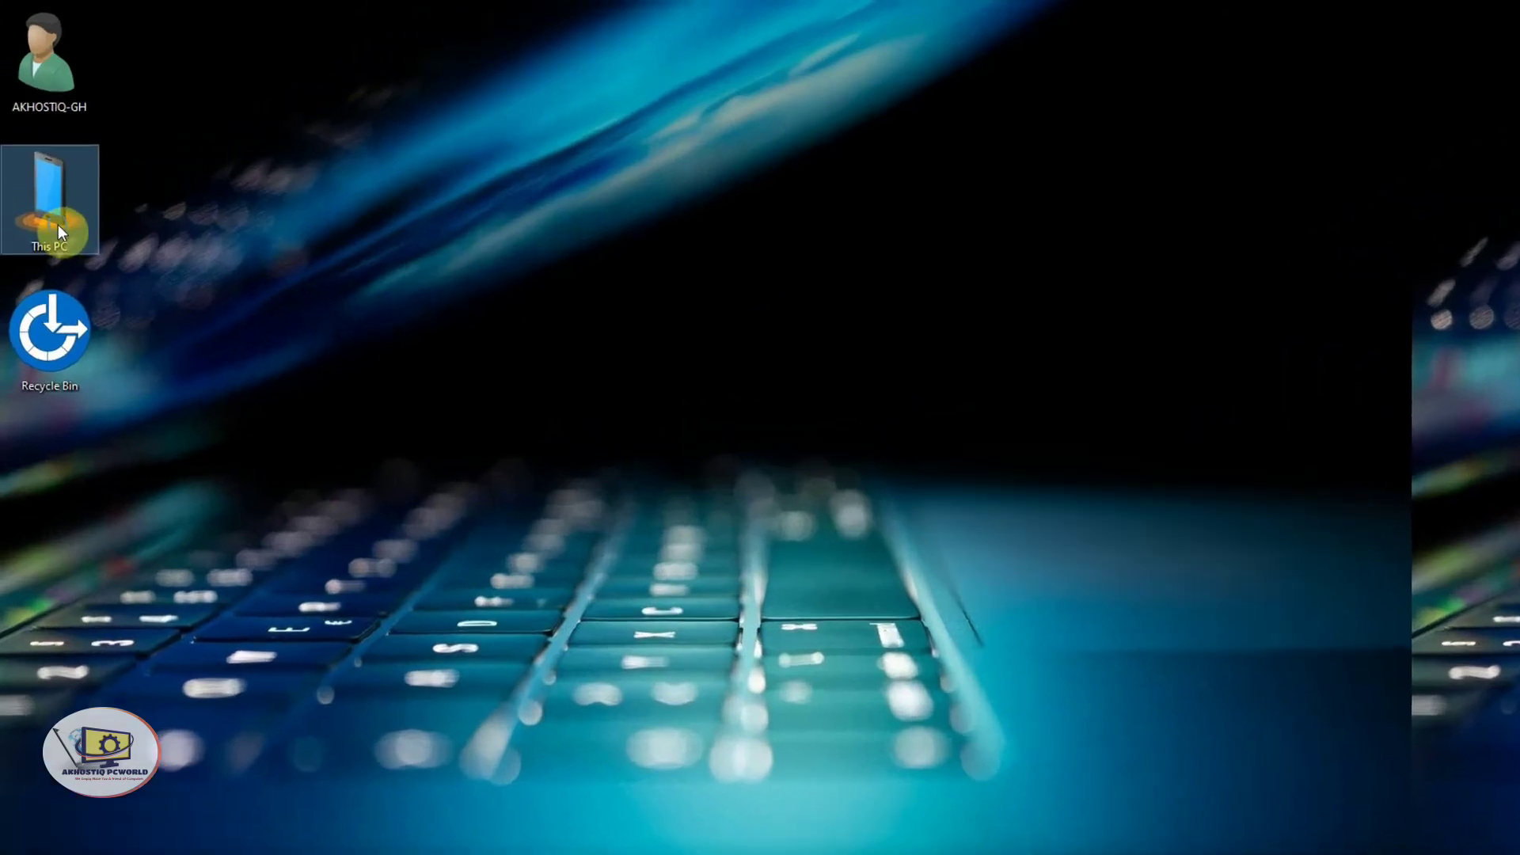
Open the properties of This PC from the desktop and bring up its advanced system settings
{"action": "right_click", "coordinate": [49, 190]}
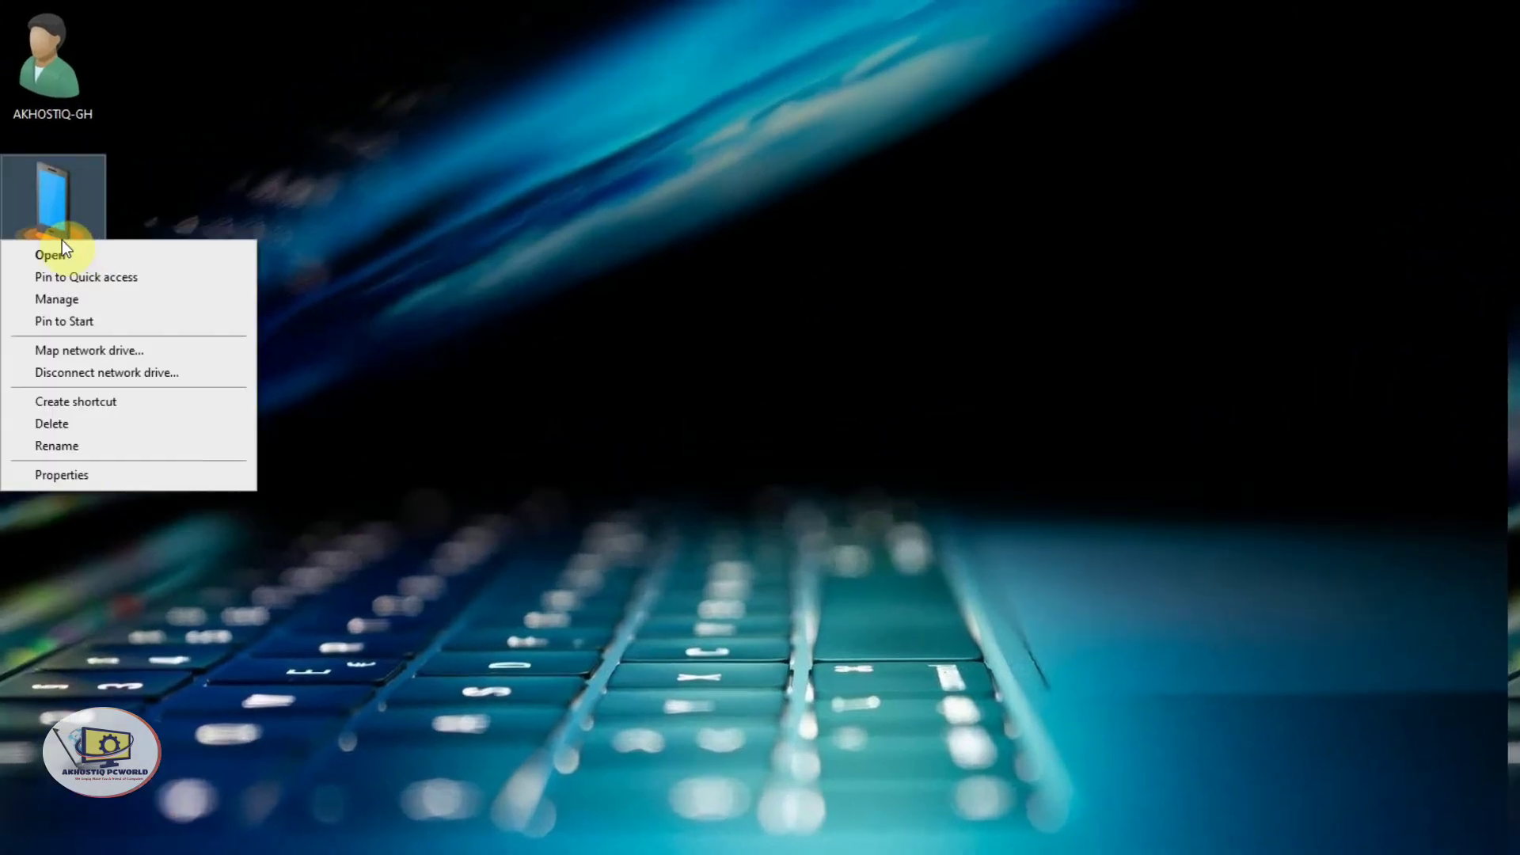
{"action": "left_click", "coordinate": [71, 475]}
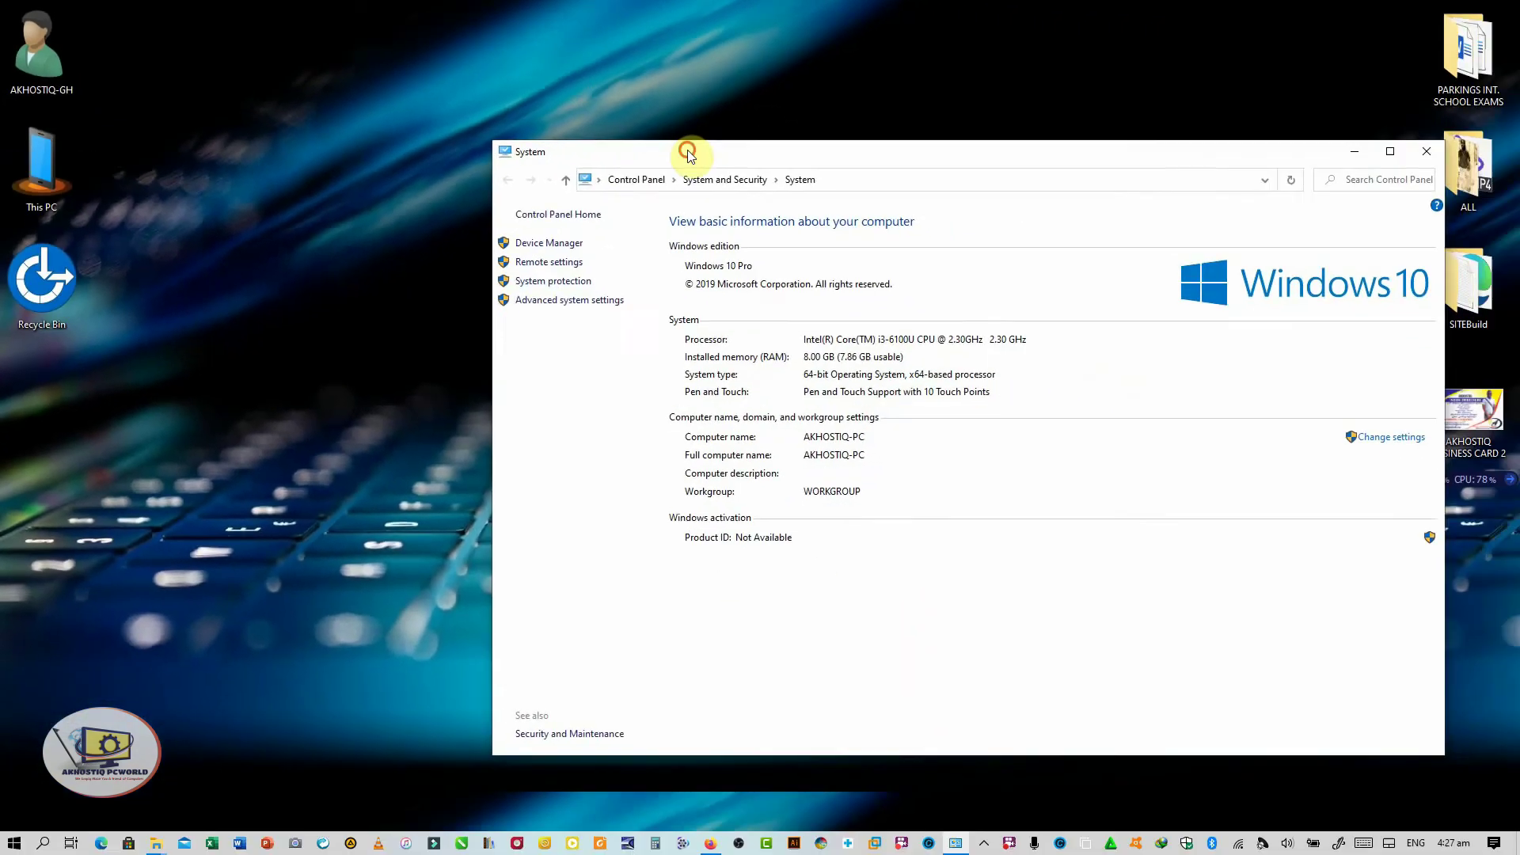
{"action": "left_click_drag", "start_coordinate": [686, 148], "coordinate": [461, 98]}
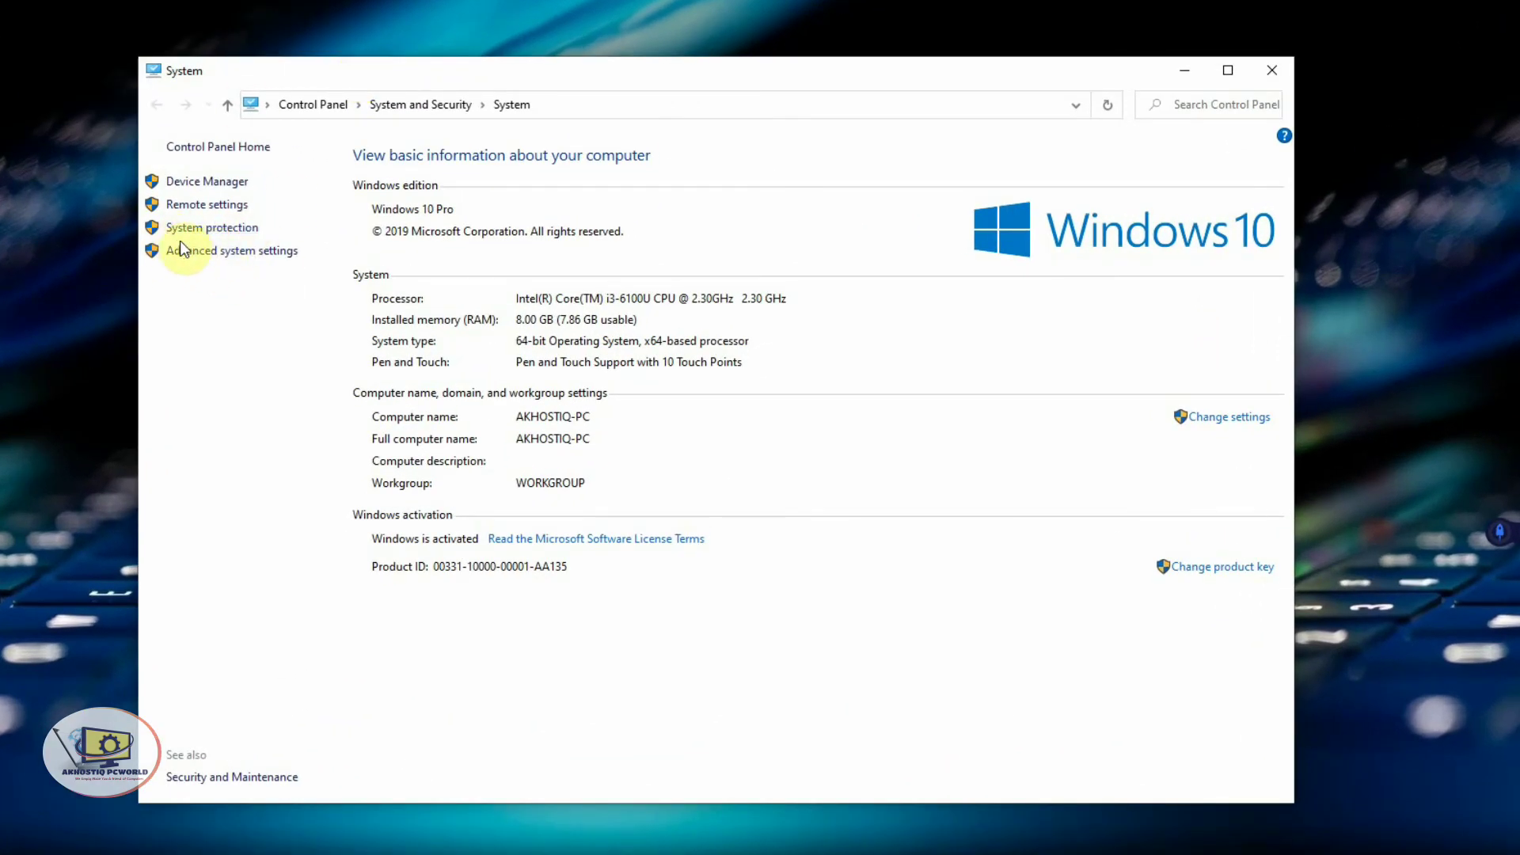
{"action": "left_click", "coordinate": [238, 252]}
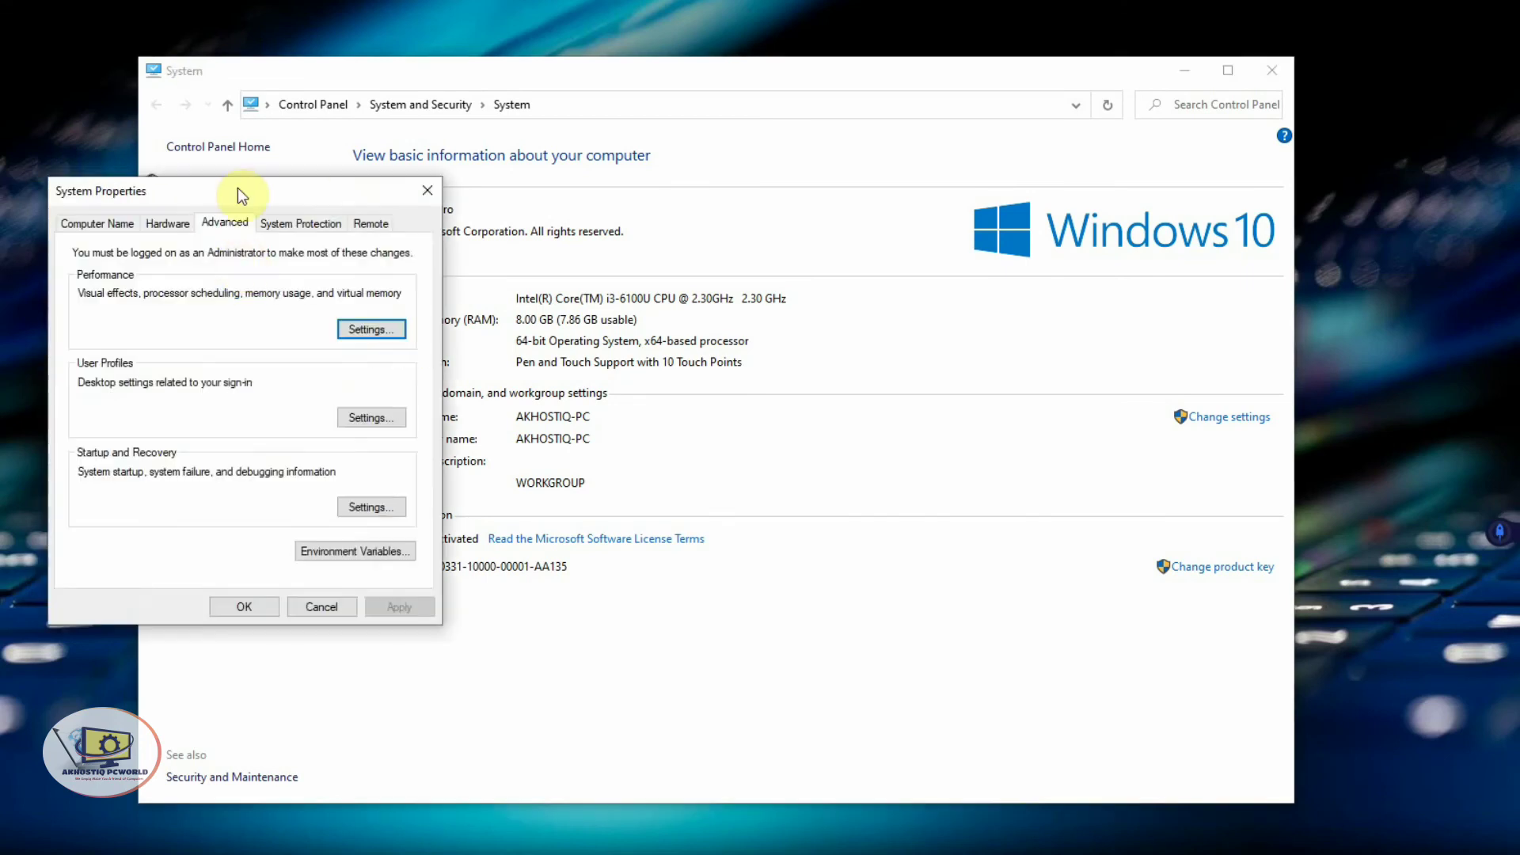
{"action": "left_click_drag", "start_coordinate": [238, 188], "coordinate": [393, 121]}
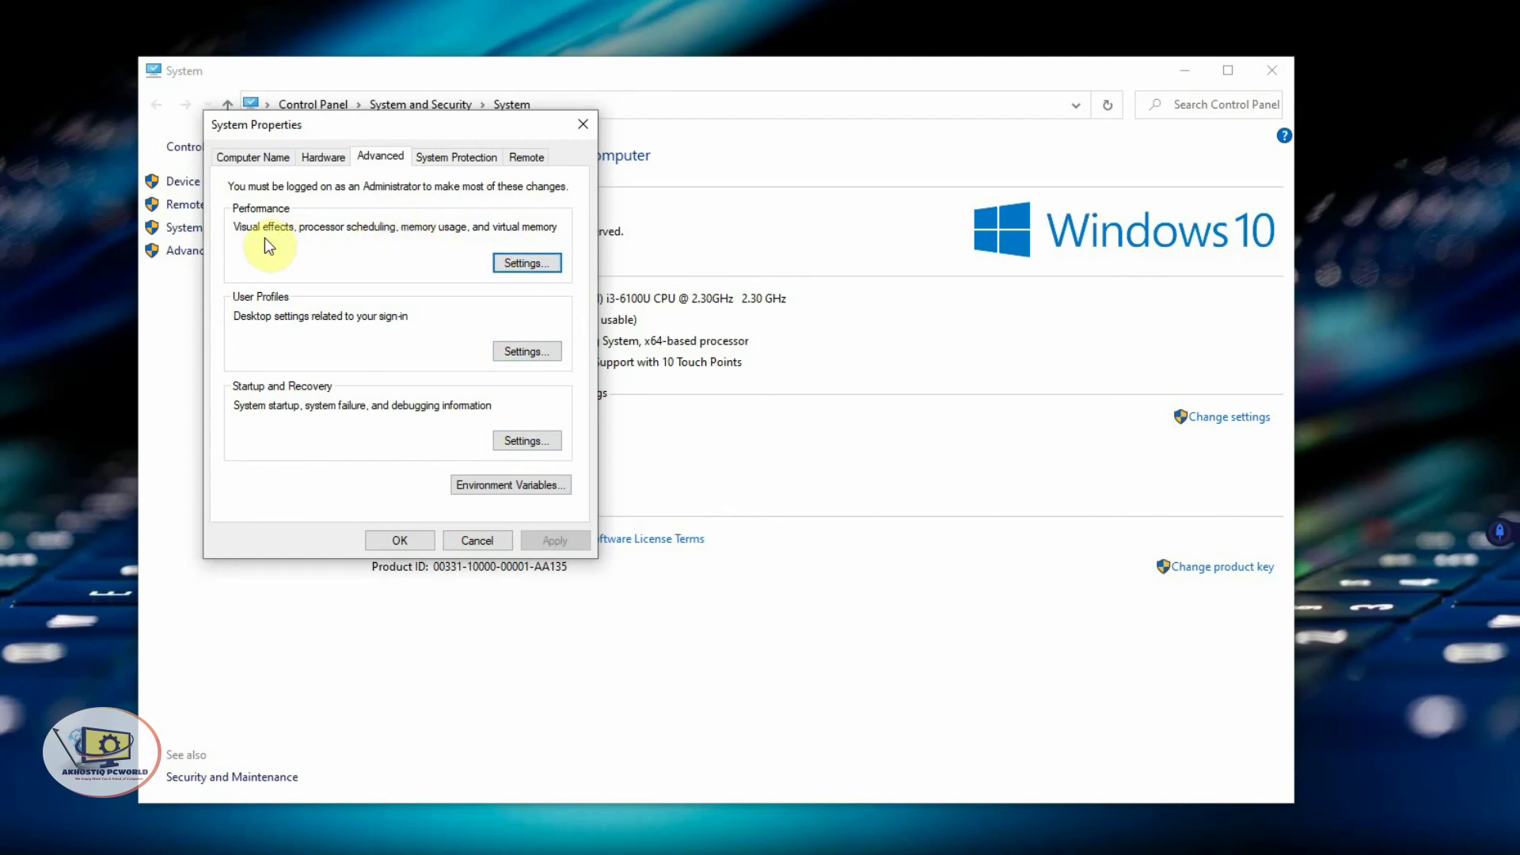
Open the Performance settings and set the visual effects to Adjust for best performance
{"action": "left_click", "coordinate": [524, 263]}
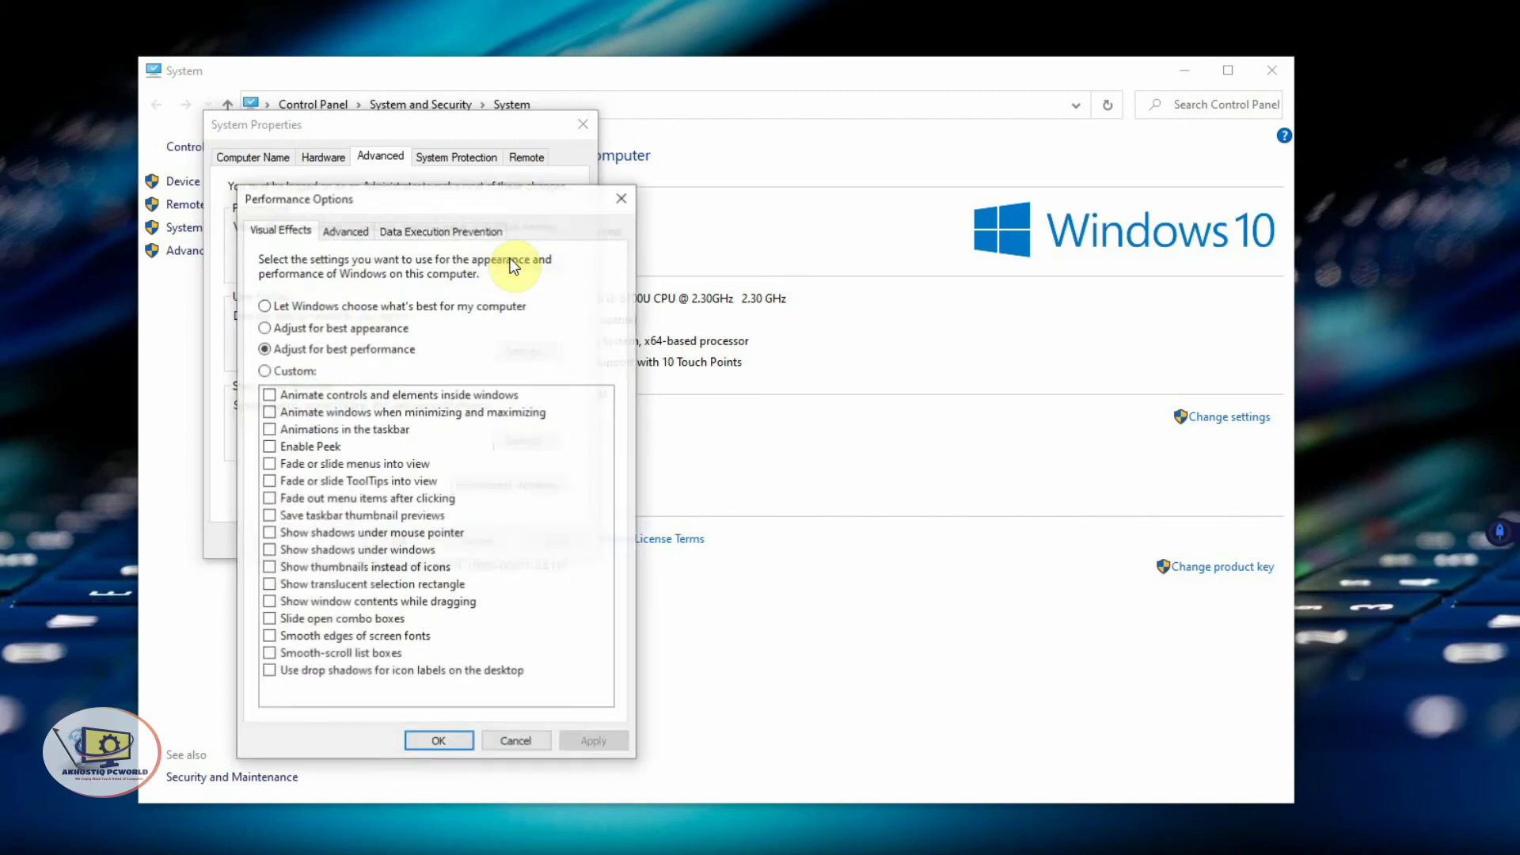
{"action": "left_click_drag", "start_coordinate": [463, 199], "coordinate": [408, 141]}
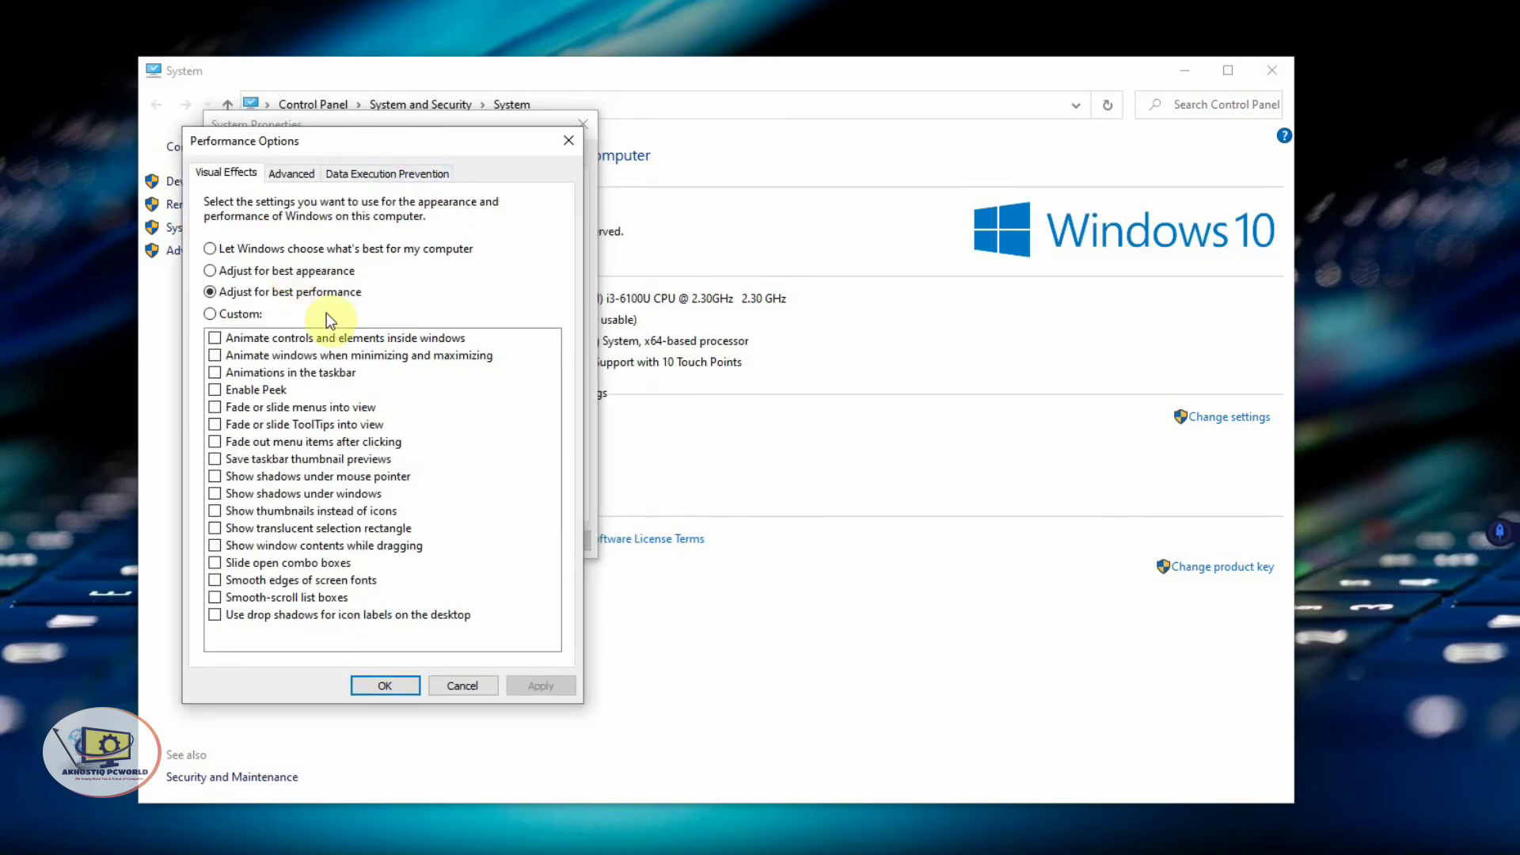
{"action": "left_click", "coordinate": [298, 274]}
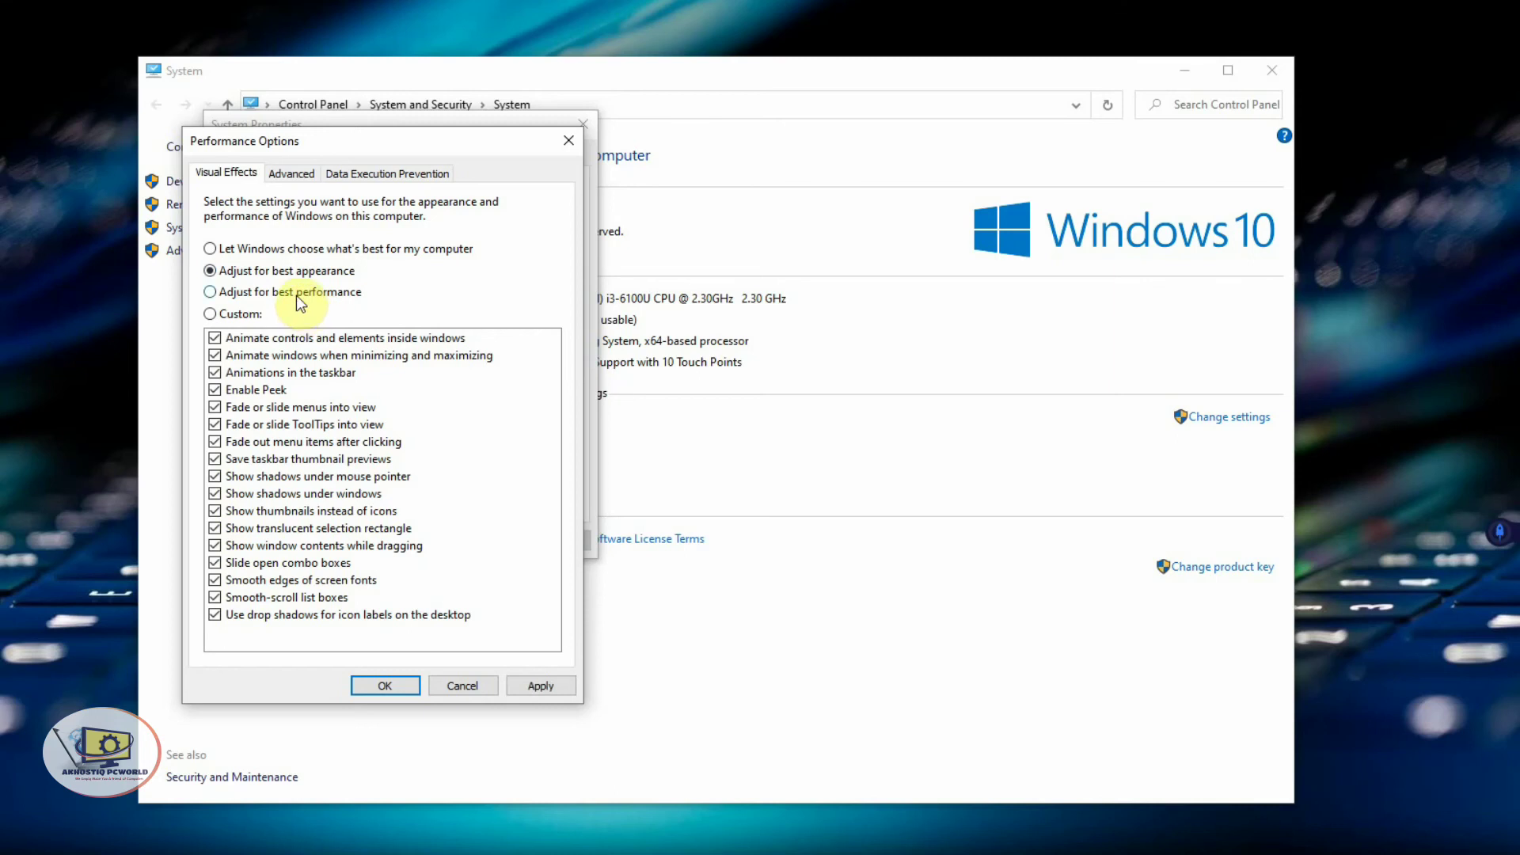
{"action": "left_click", "coordinate": [278, 295]}
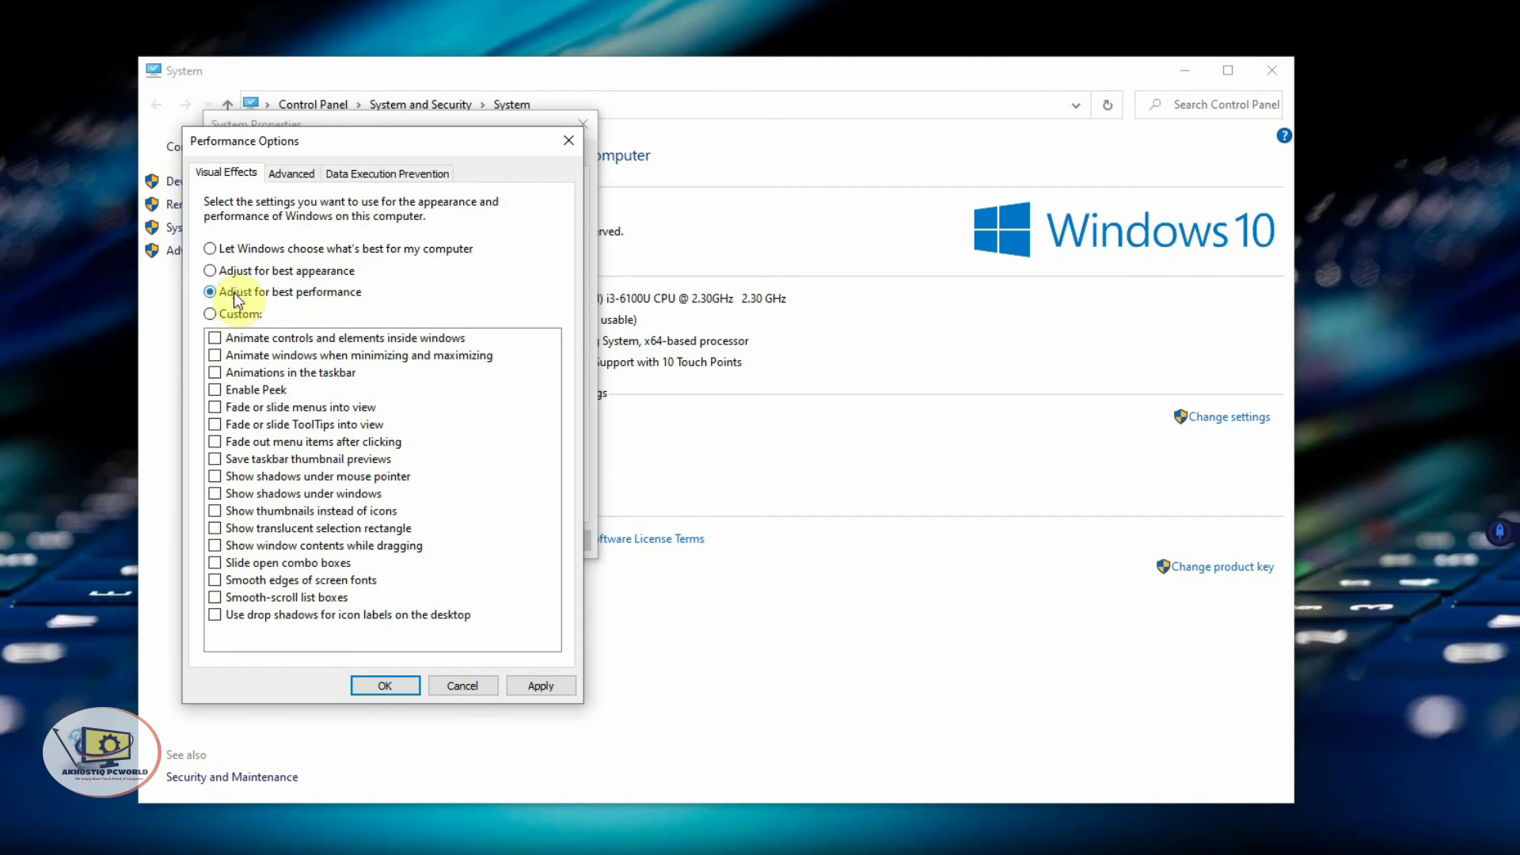
In the Virtual Memory settings, disable automatic paging file management and choose a custom size for drive C
{"action": "left_click", "coordinate": [314, 178]}
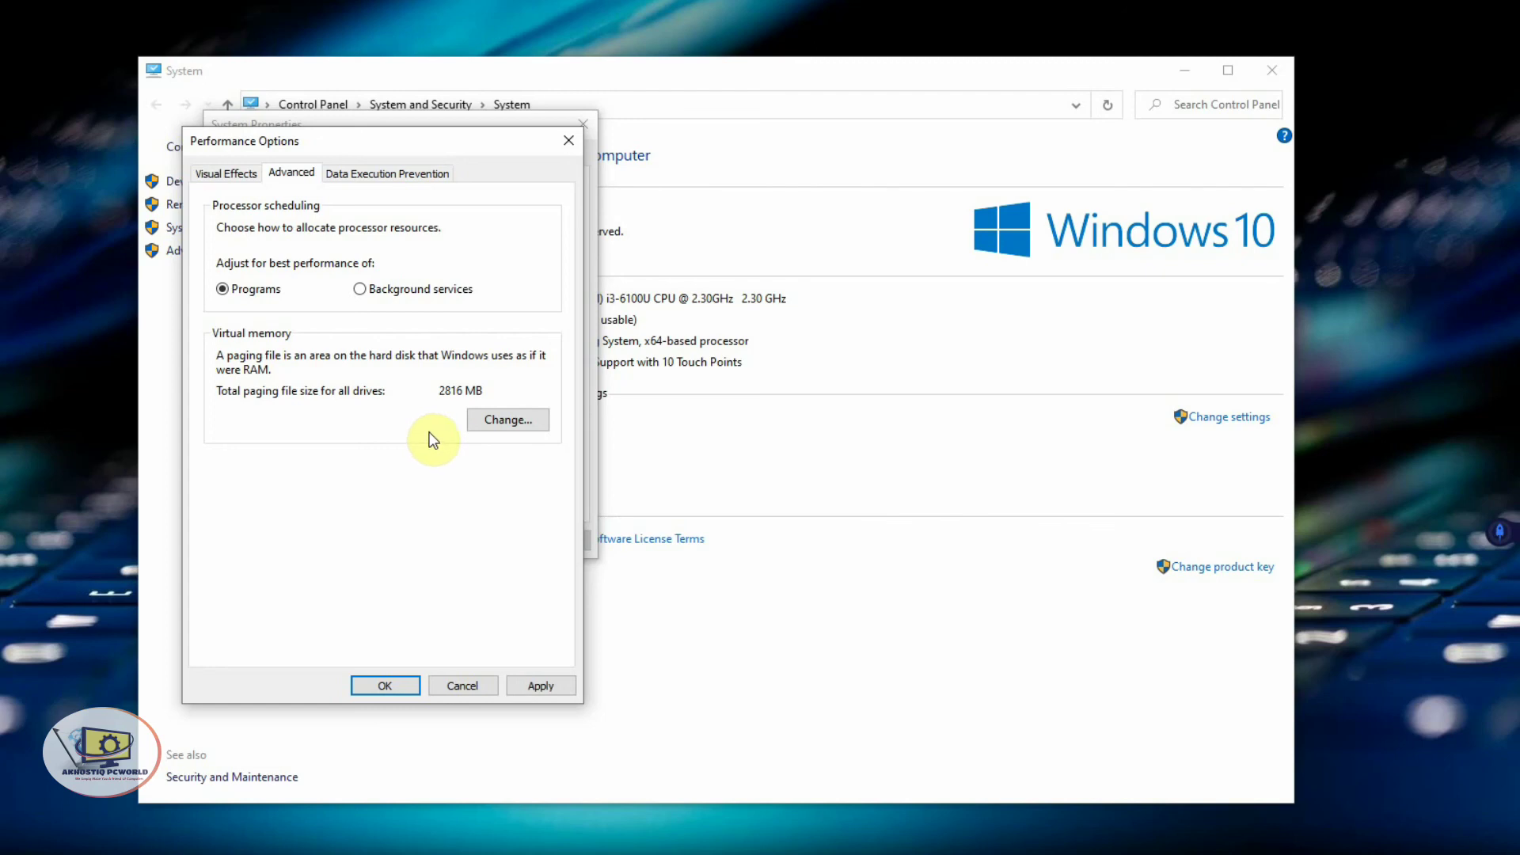
{"action": "left_click", "coordinate": [506, 420]}
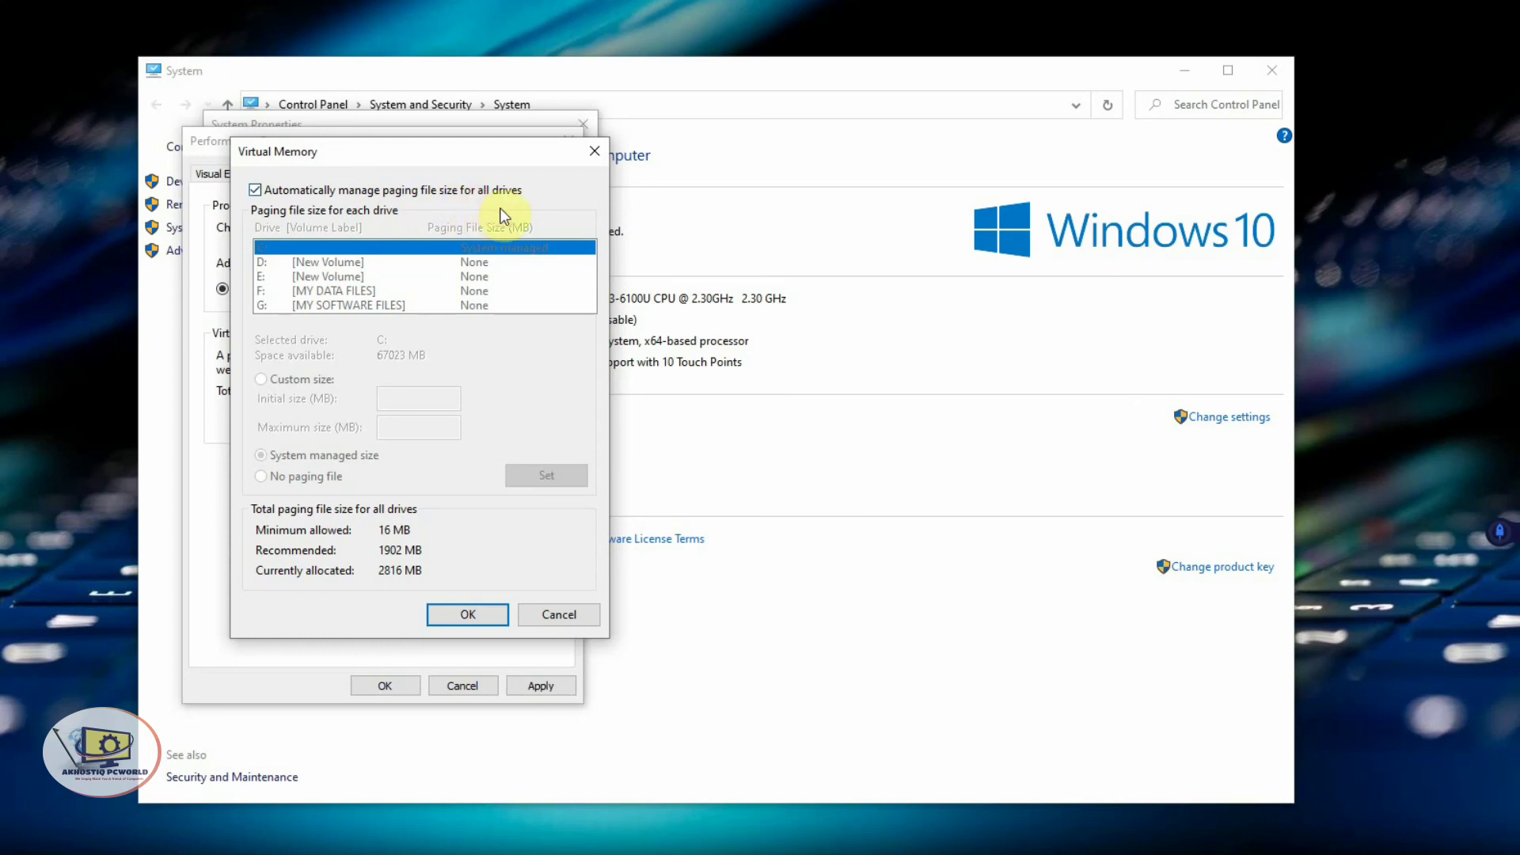
{"action": "left_click", "coordinate": [254, 191]}
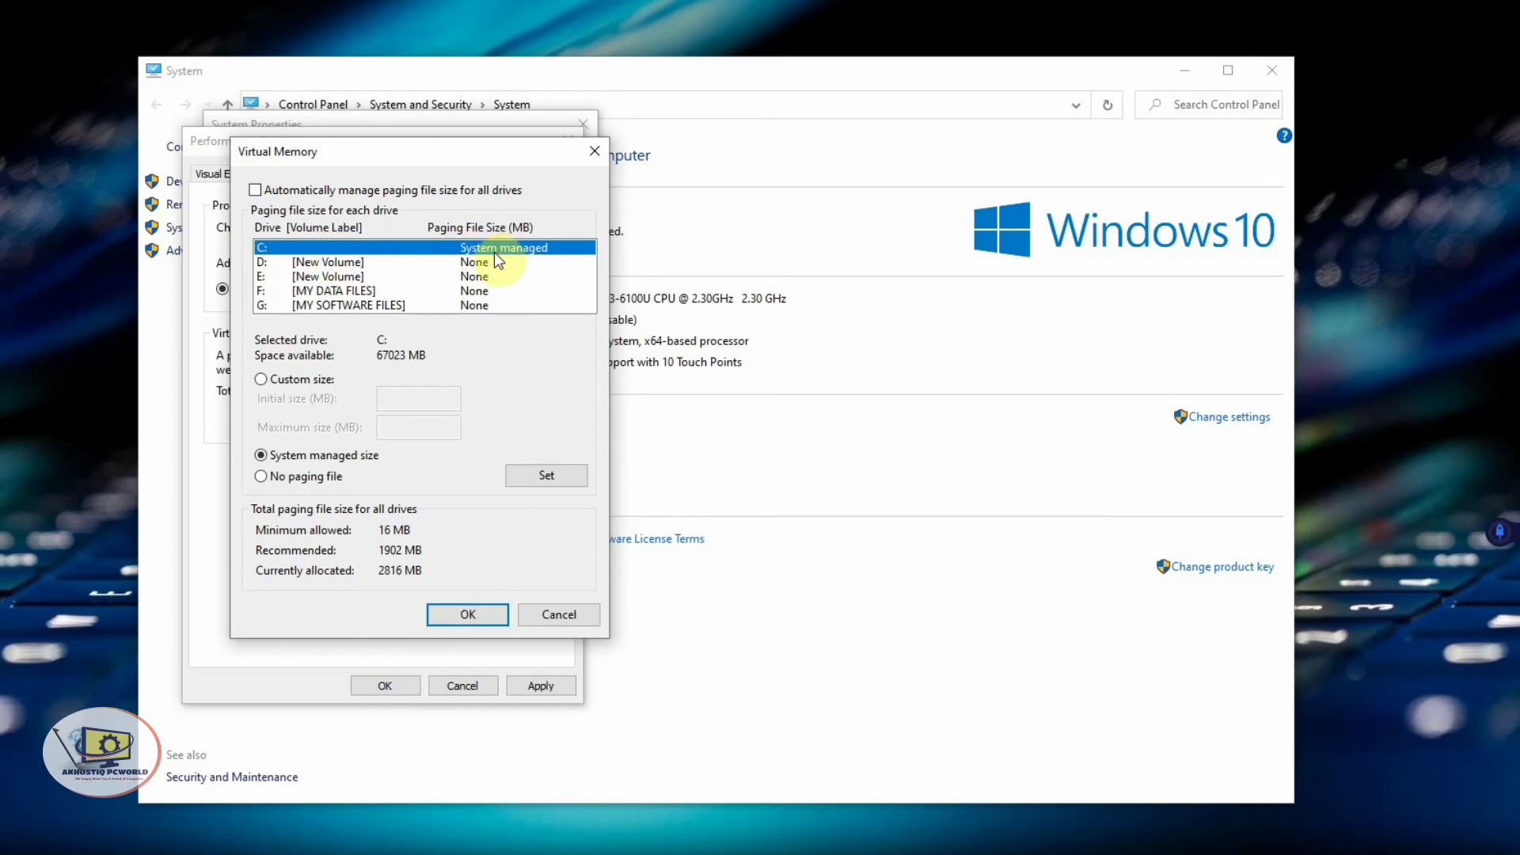
{"action": "left_click", "coordinate": [298, 387]}
{"action": "left_click", "coordinate": [416, 398]}
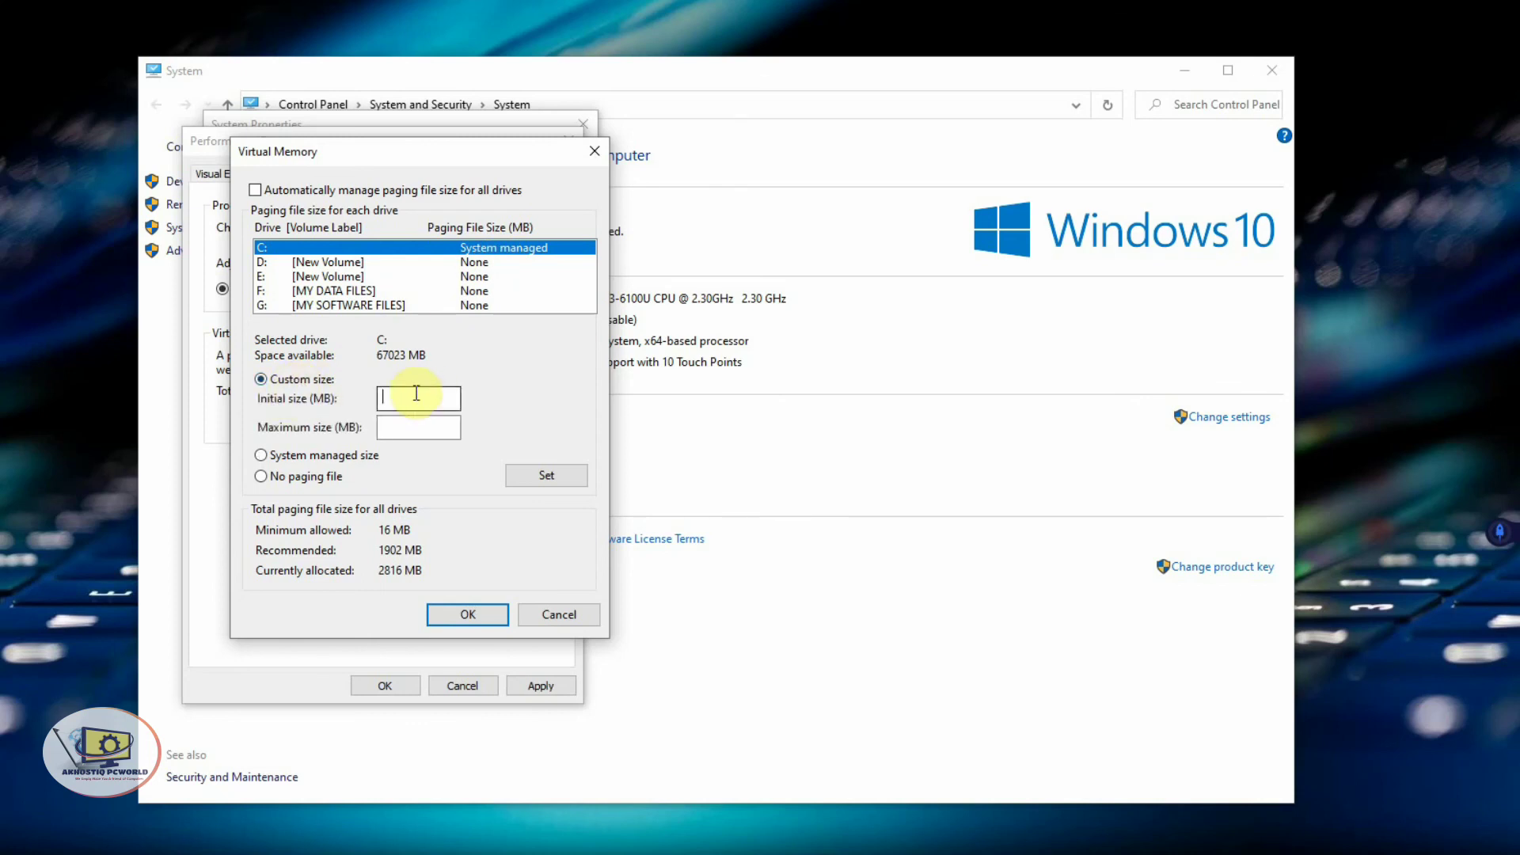
Bring the System window forward to check the installed RAM, then minimize it
{"action": "right_click", "coordinate": [0, 114]}
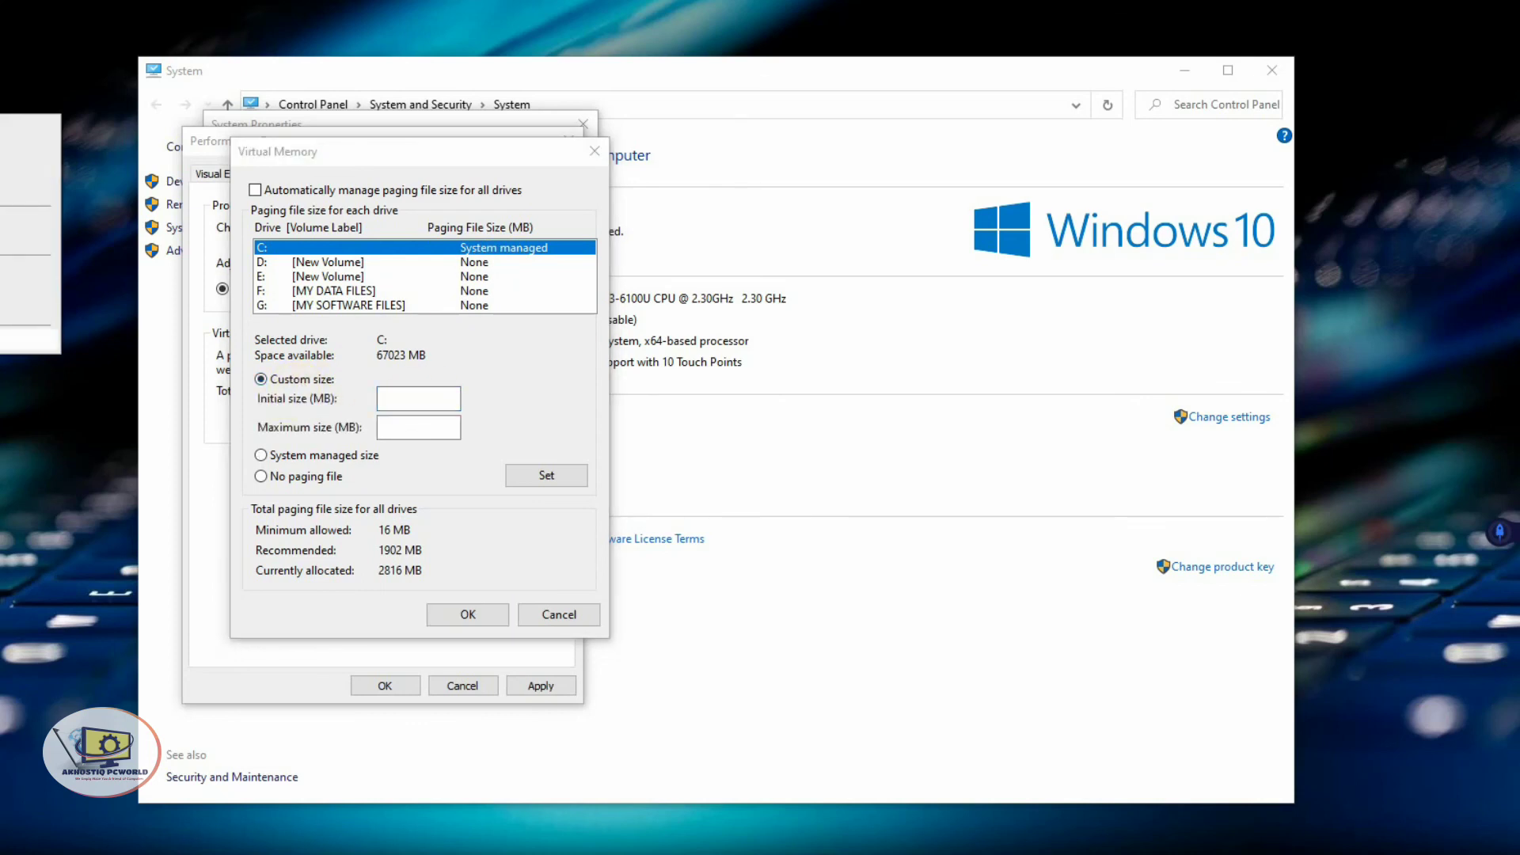
{"action": "left_click", "coordinate": [2, 338]}
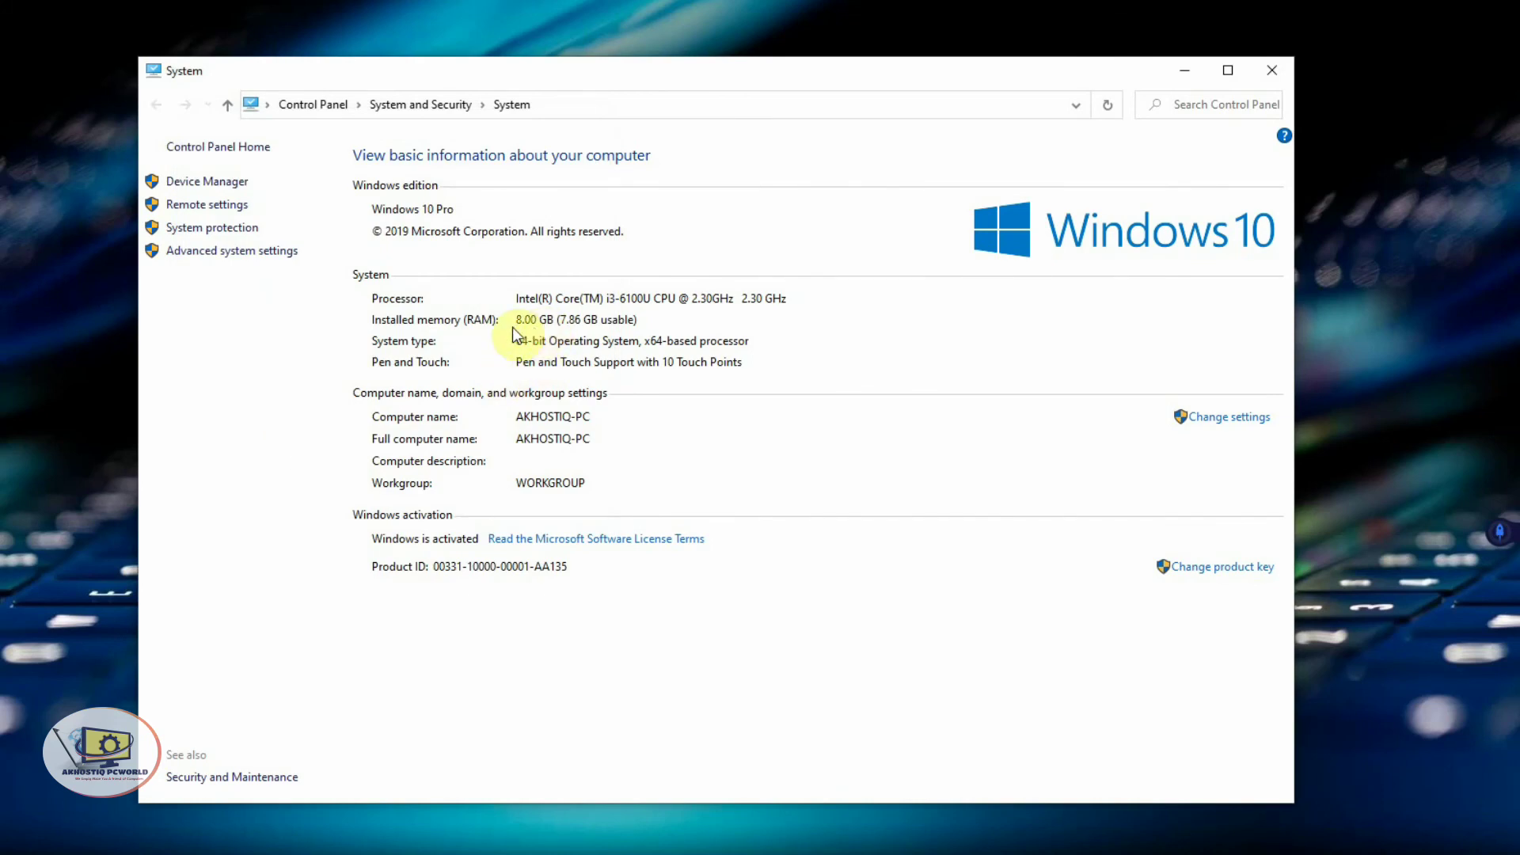
{"action": "left_click", "coordinate": [1188, 72]}
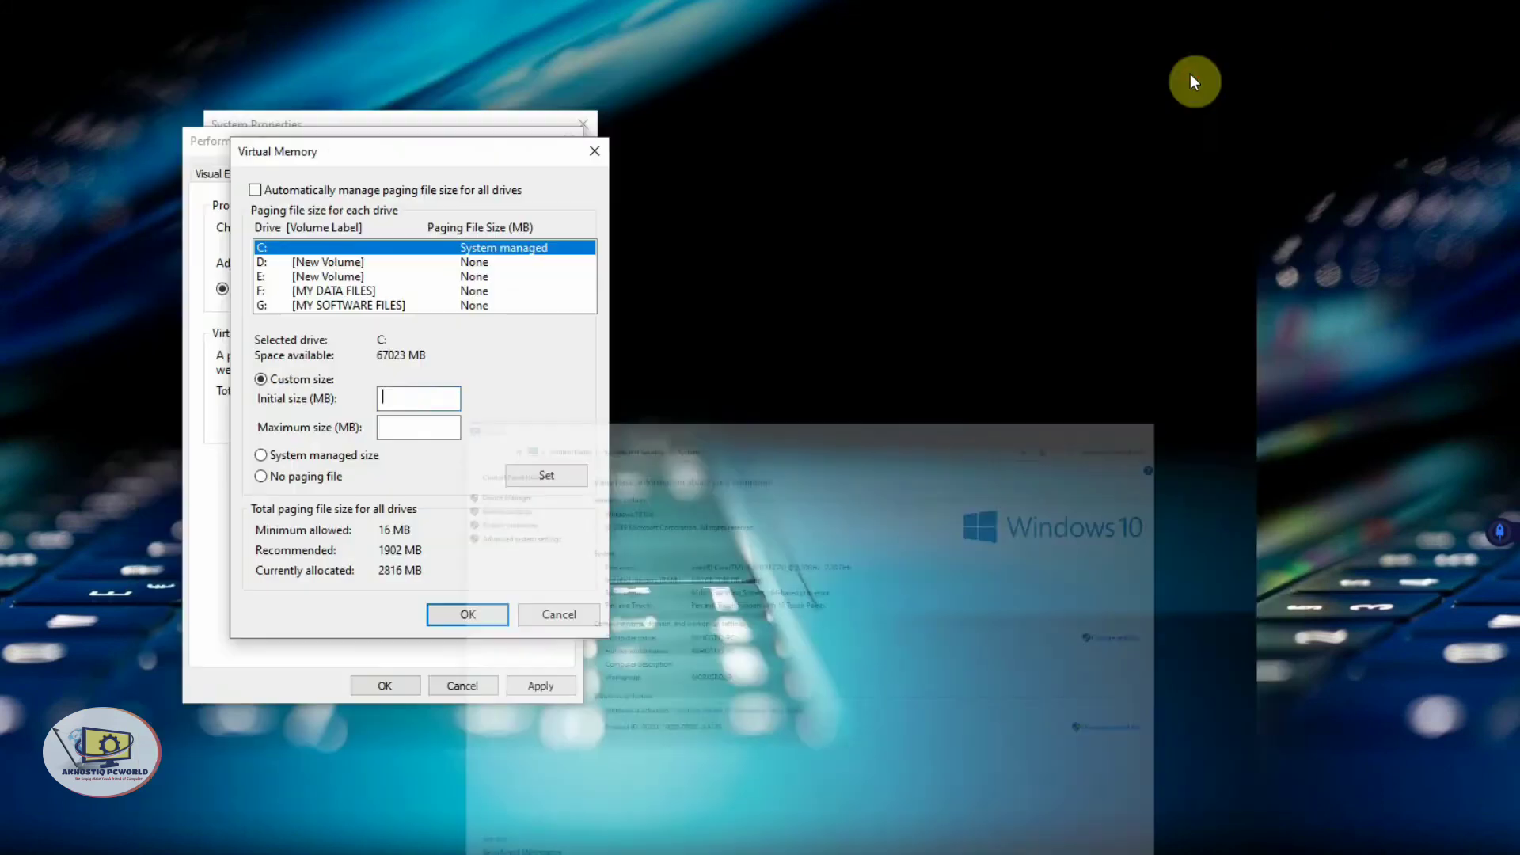
Switch to Calculator, place it beside the Virtual Memory dialog, and multiply 8 by 1.5
{"action": "left_click_drag", "start_coordinate": [347, 154], "coordinate": [336, 158]}
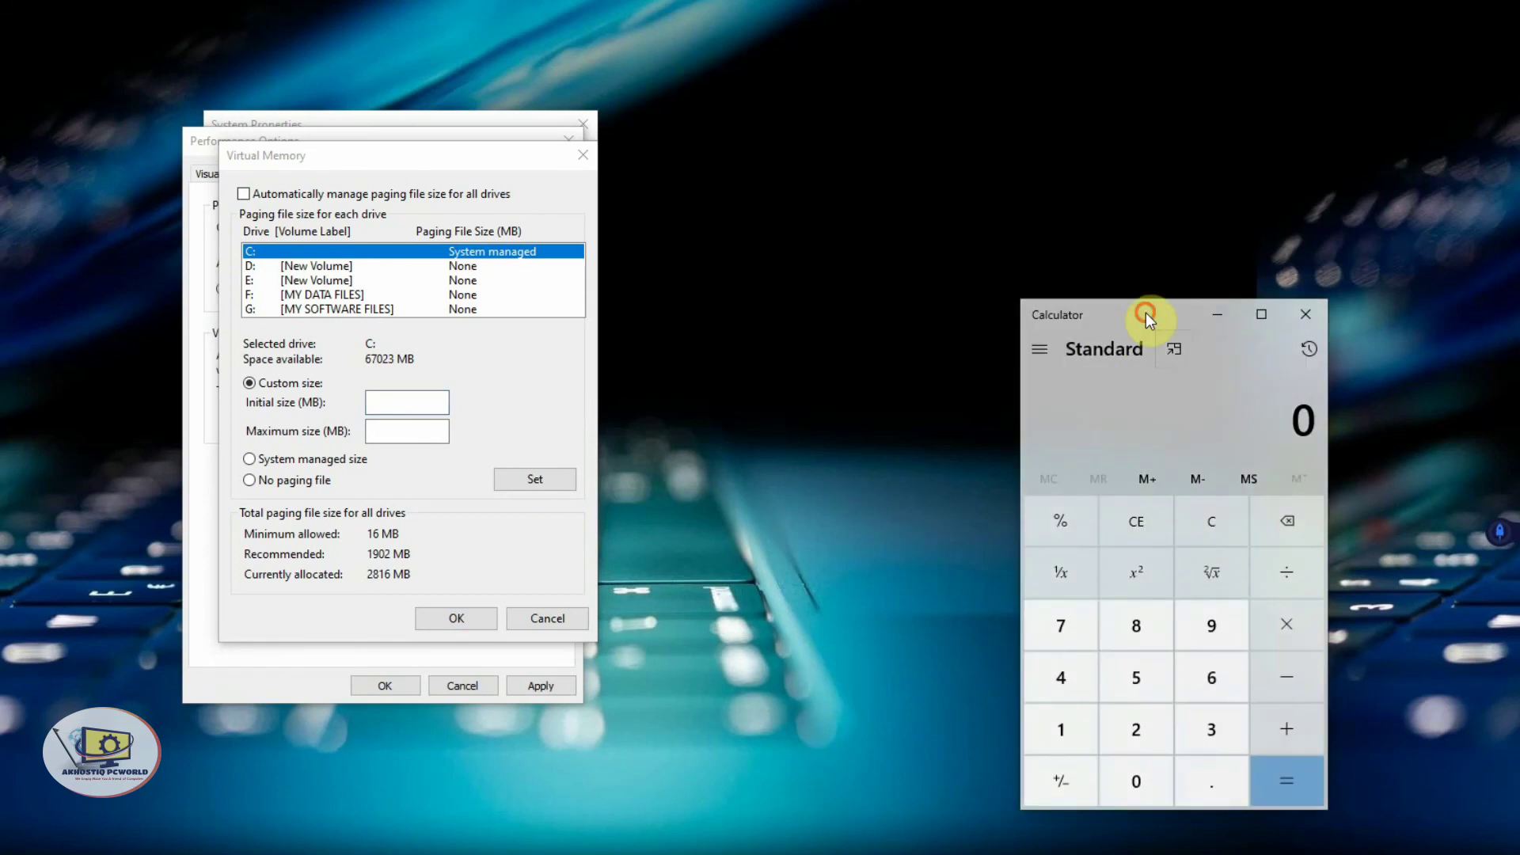
{"action": "left_click_drag", "start_coordinate": [1146, 311], "coordinate": [938, 106]}
{"action": "left_click", "coordinate": [921, 425]}
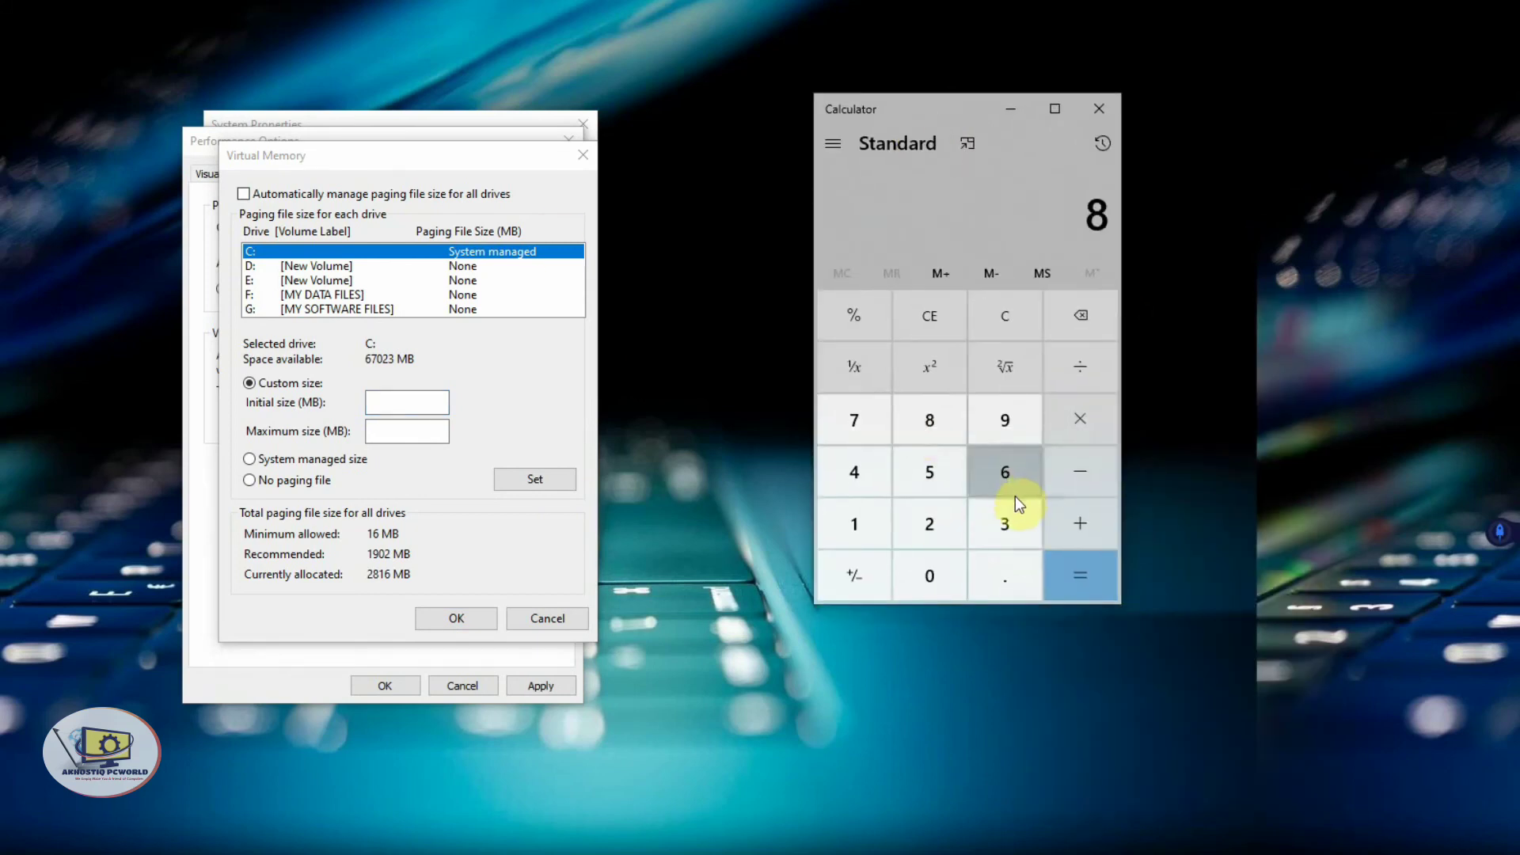
{"action": "left_click", "coordinate": [1079, 434]}
{"action": "left_click", "coordinate": [855, 526]}
{"action": "left_click", "coordinate": [994, 581]}
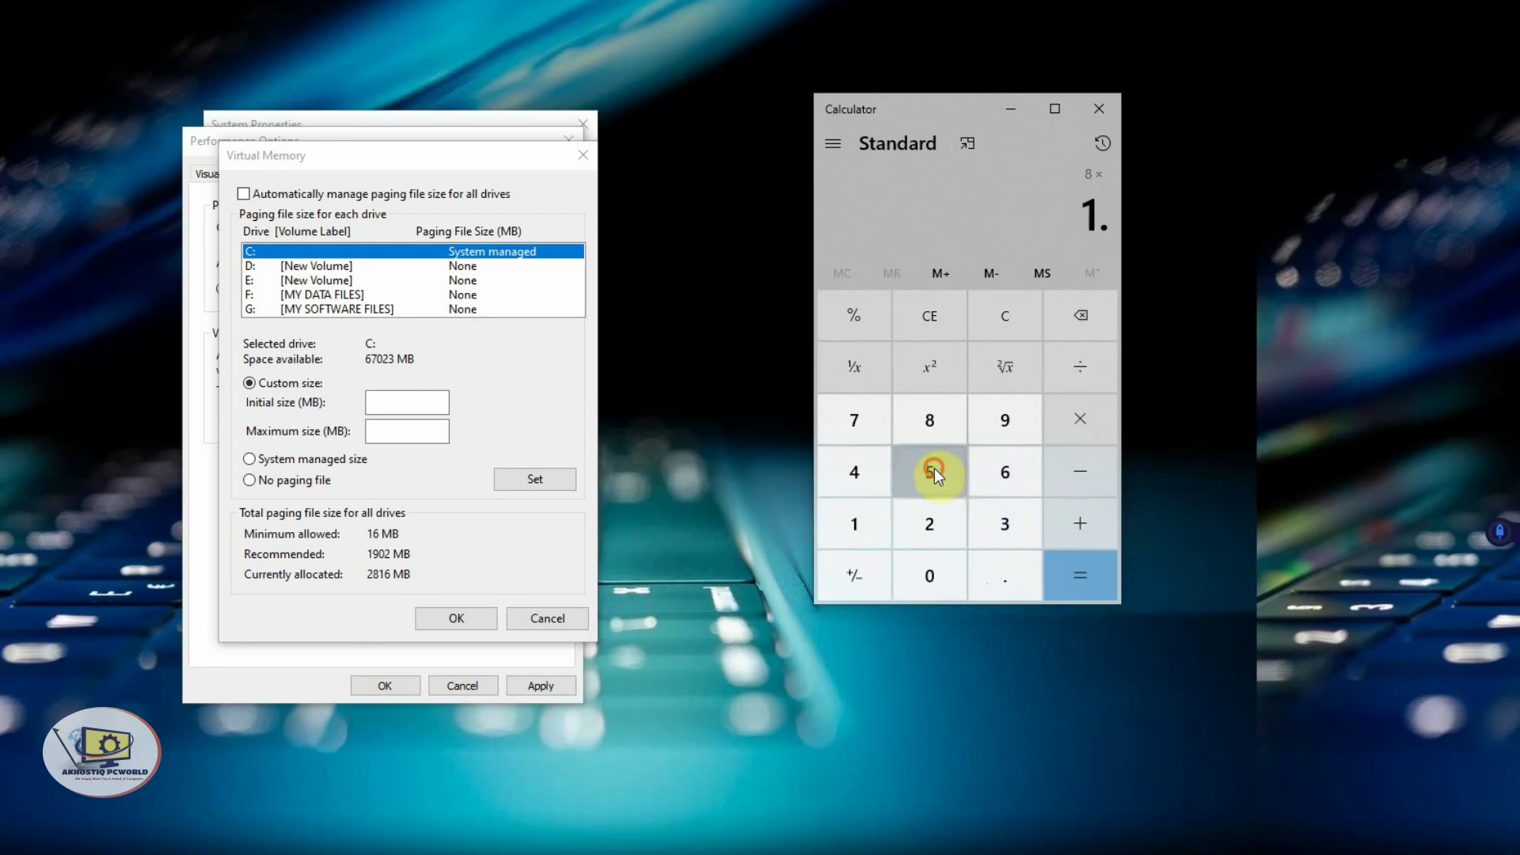
{"action": "left_click", "coordinate": [934, 467]}
{"action": "left_click", "coordinate": [1083, 578]}
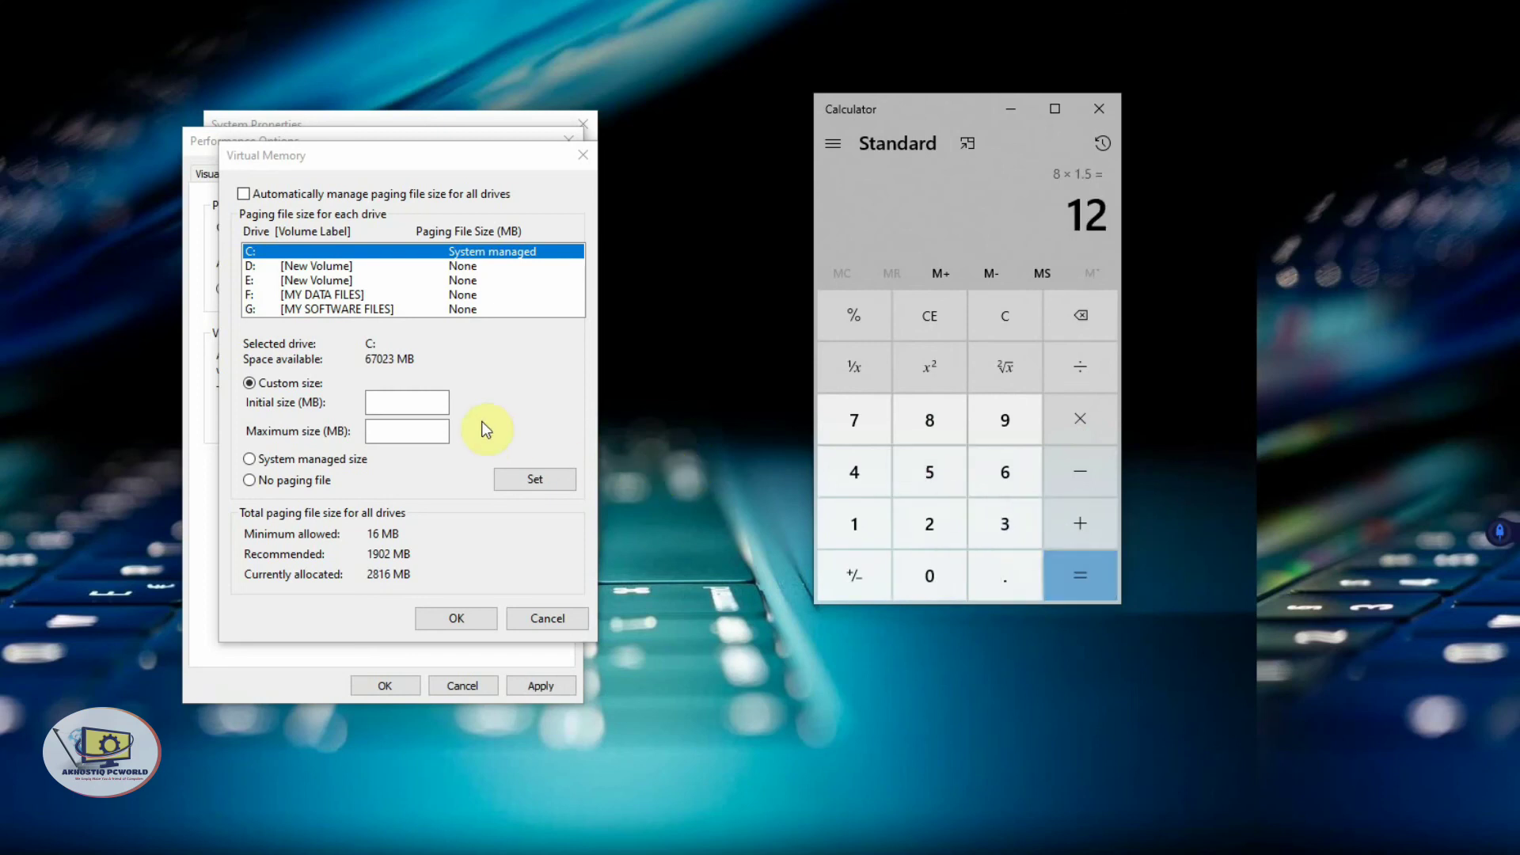
Set drive C's custom paging file to an initial and maximum size of 12000 MB
{"action": "left_click", "coordinate": [428, 405]}
{"action": "type", "text": "12000"}
{"action": "left_click", "coordinate": [427, 428]}
{"action": "type", "text": "12000"}
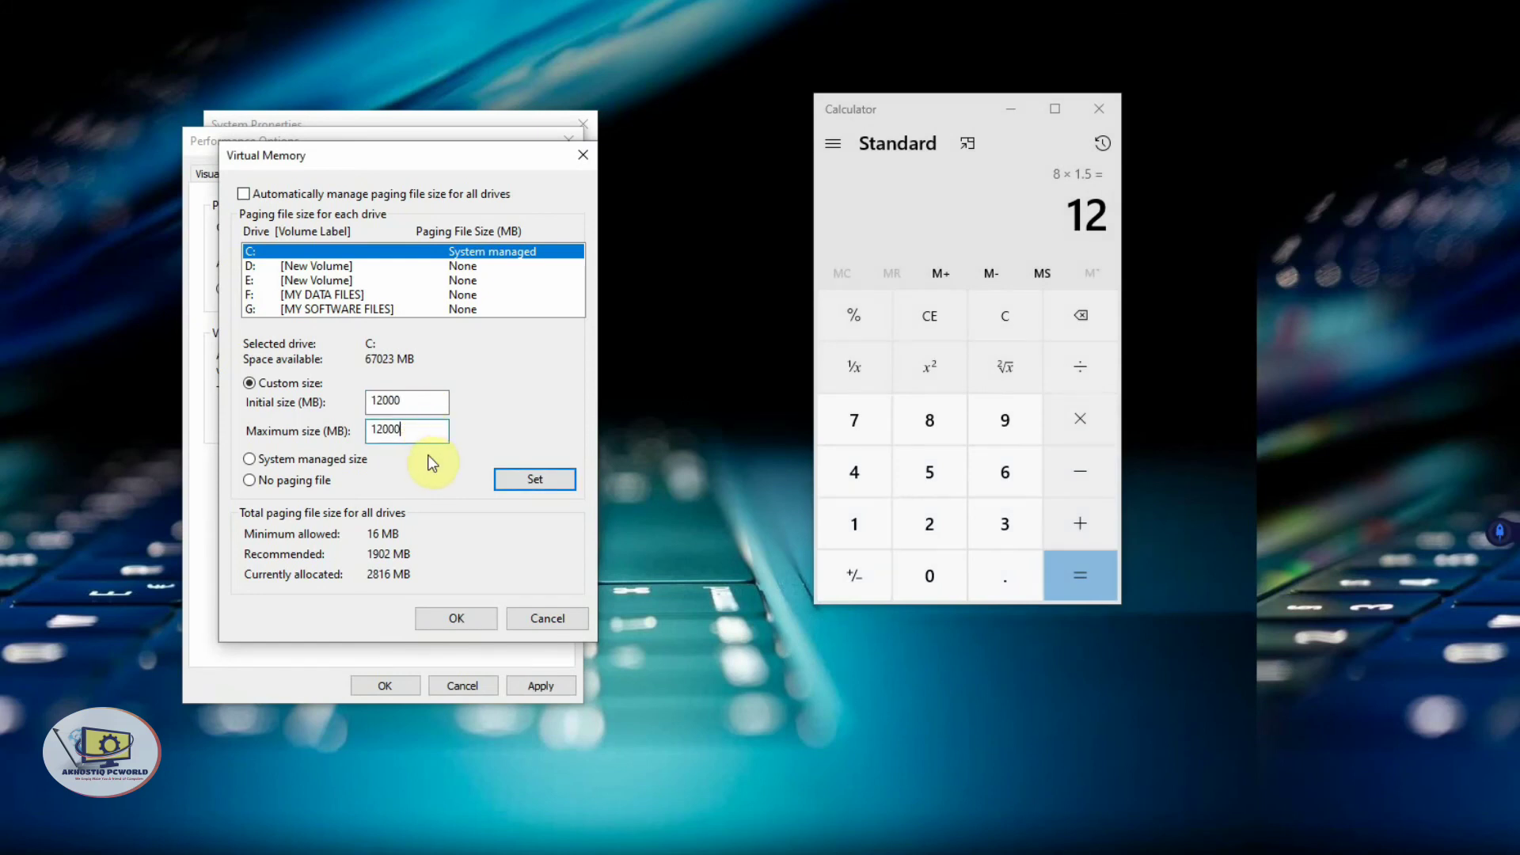
{"action": "left_click", "coordinate": [517, 484]}
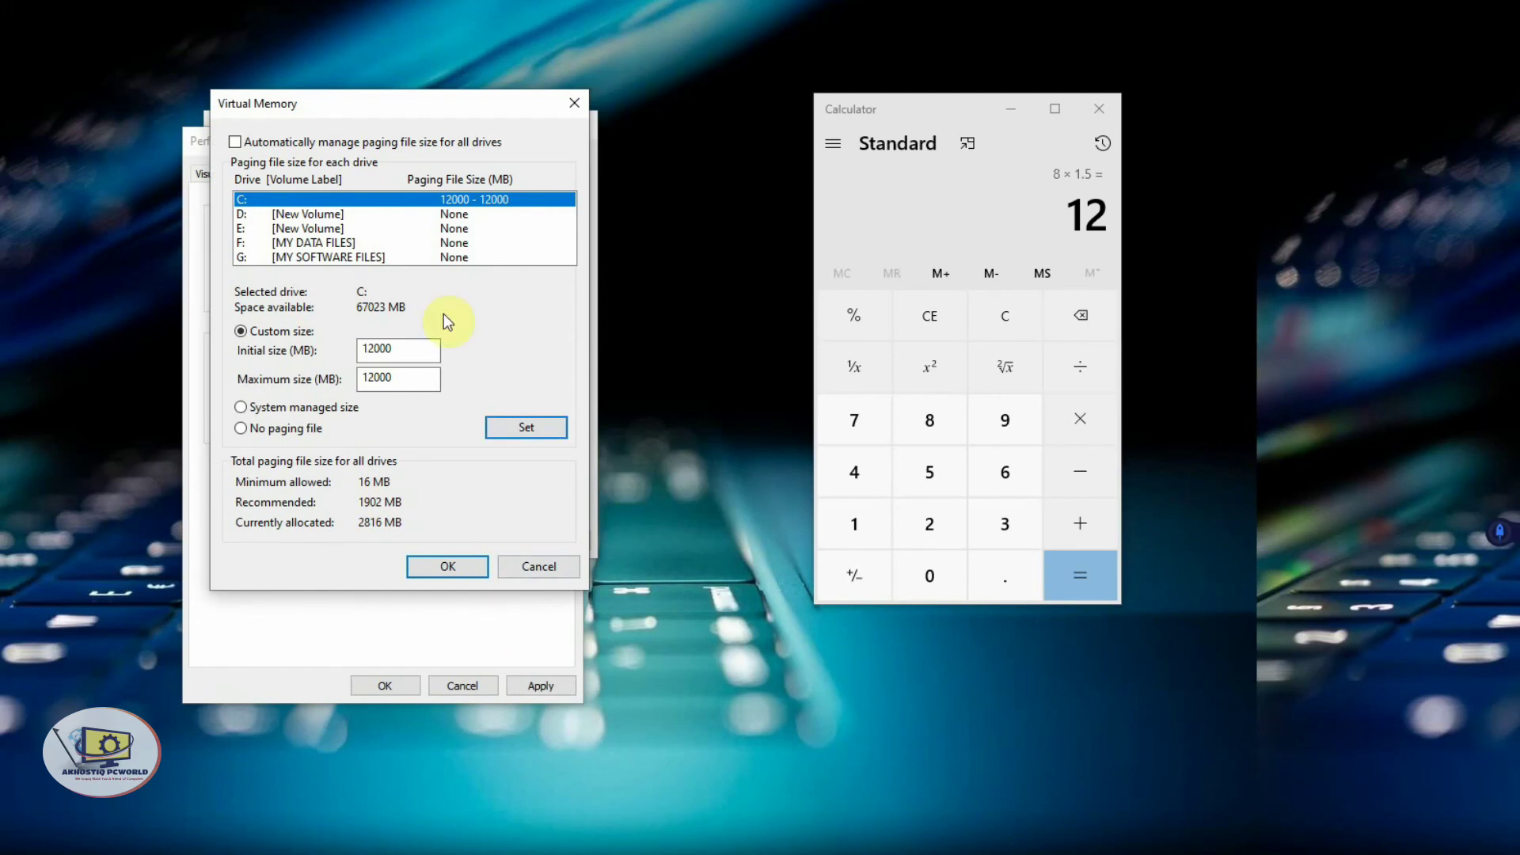
Give drive F (MY DATA FILES) a custom paging file with initial and maximum sizes of 2000 MB
{"action": "left_click", "coordinate": [381, 214]}
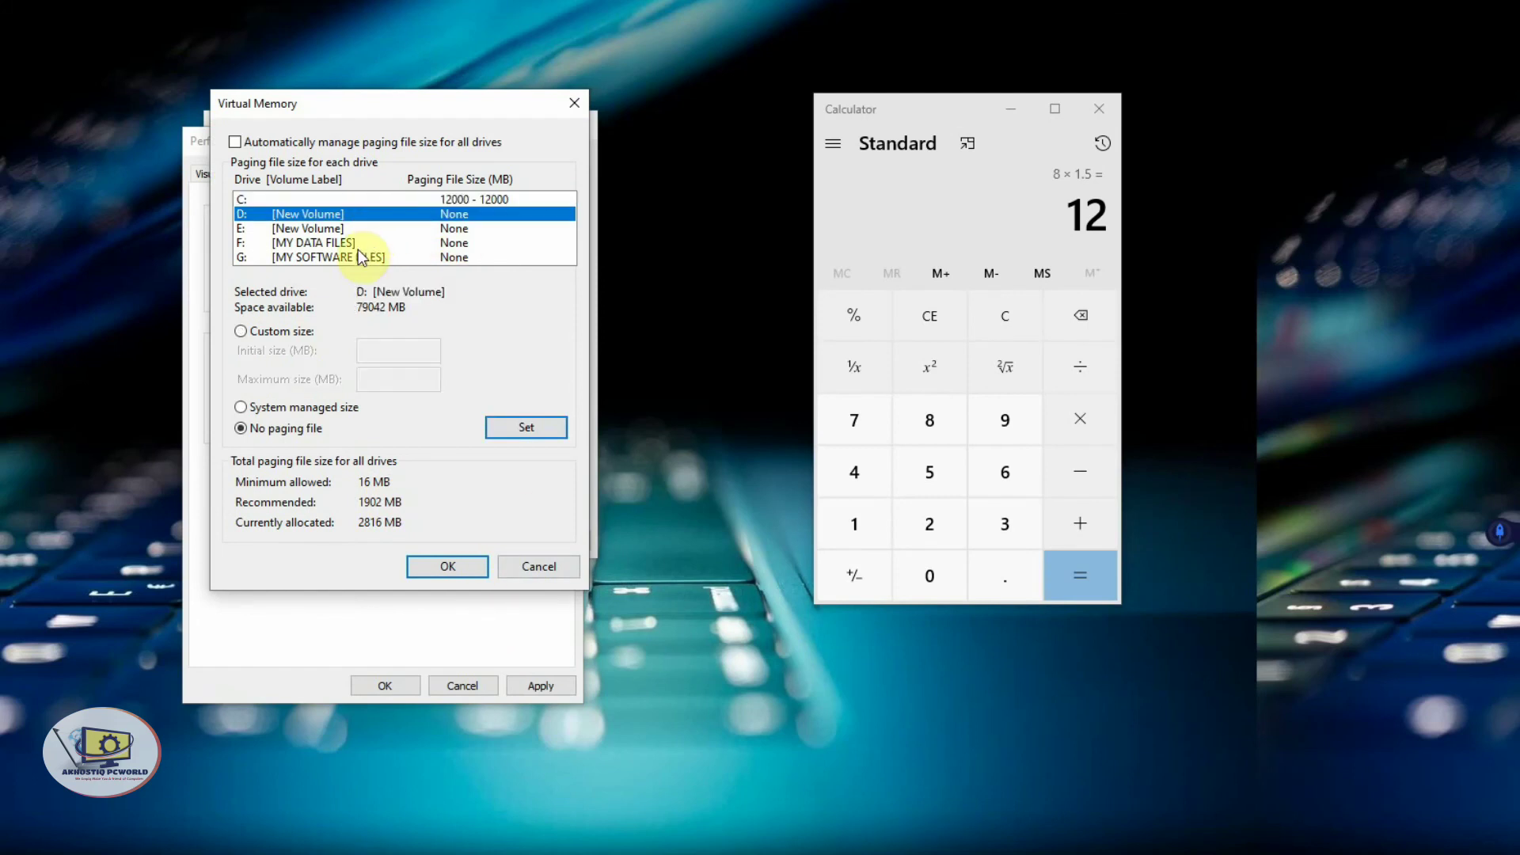
{"action": "left_click", "coordinate": [369, 244]}
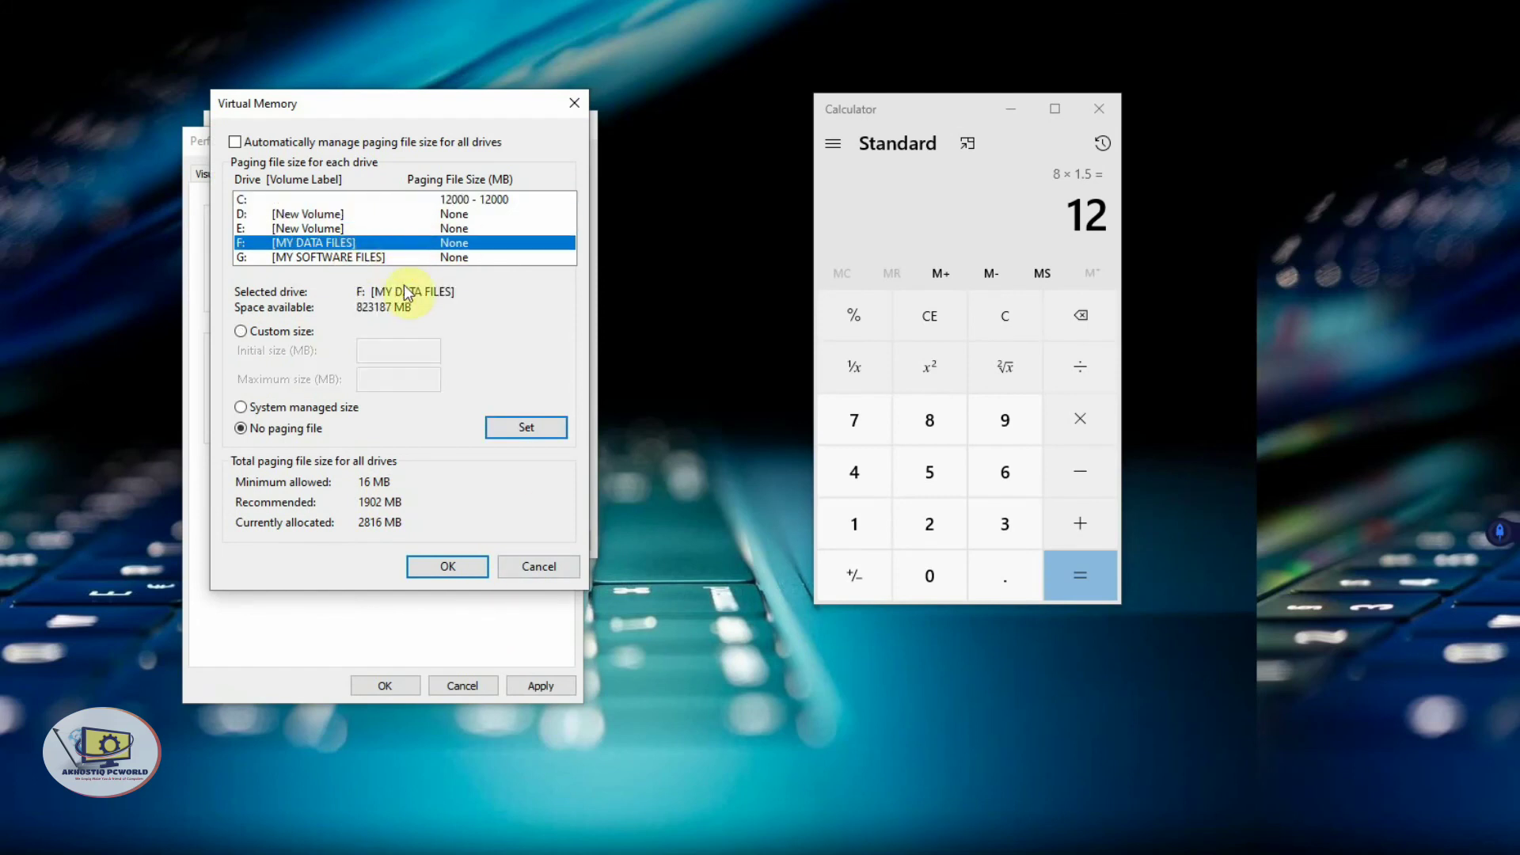
{"action": "left_click", "coordinate": [240, 331]}
{"action": "left_click", "coordinate": [373, 349]}
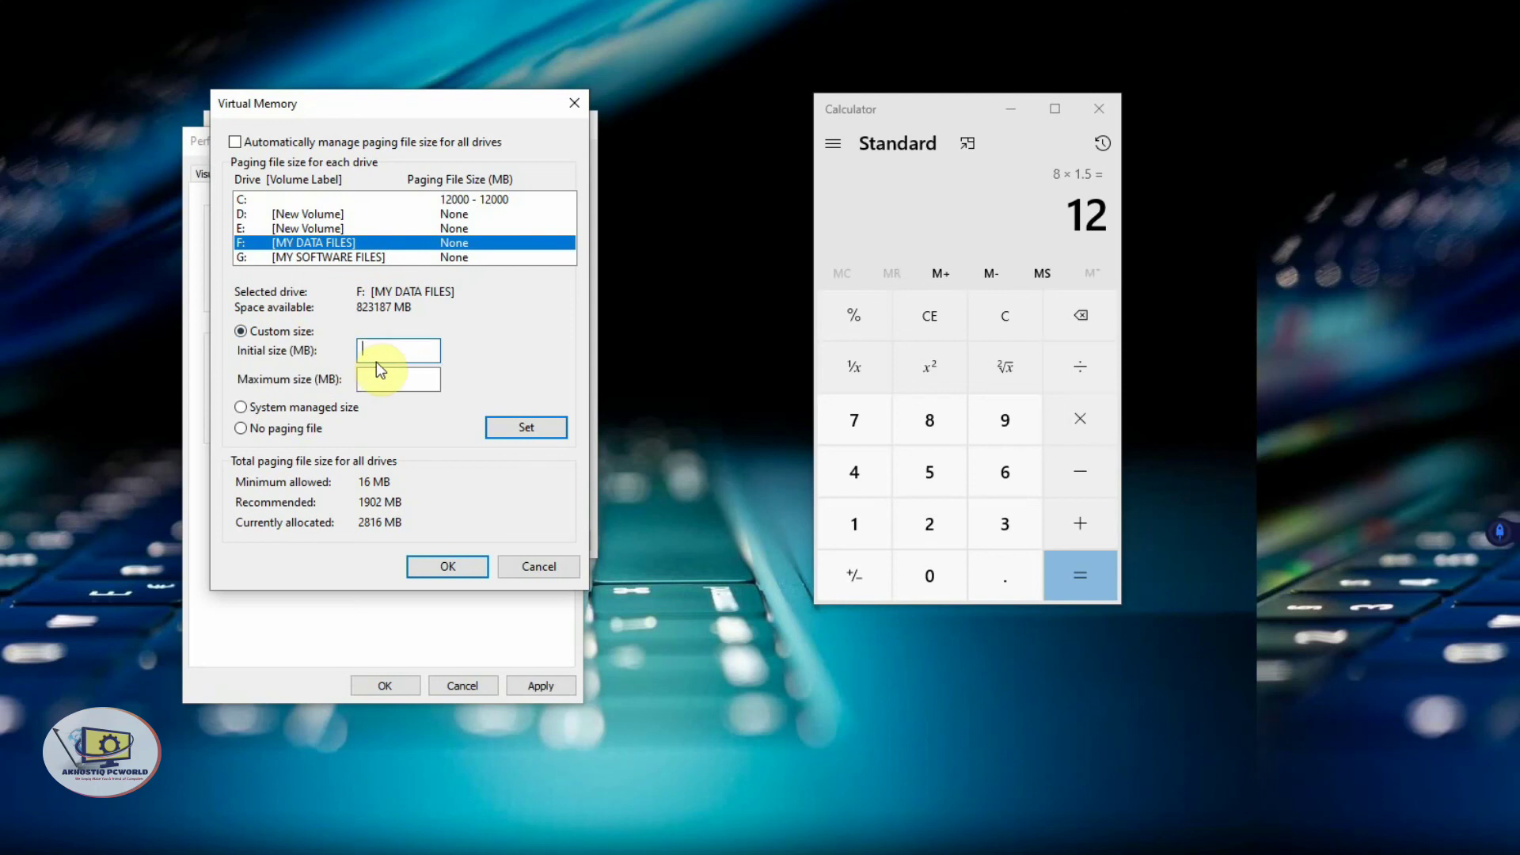
{"action": "type", "text": "2000"}
{"action": "left_click", "coordinate": [401, 376]}
{"action": "type", "text": "2000"}
{"action": "left_click", "coordinate": [537, 440]}
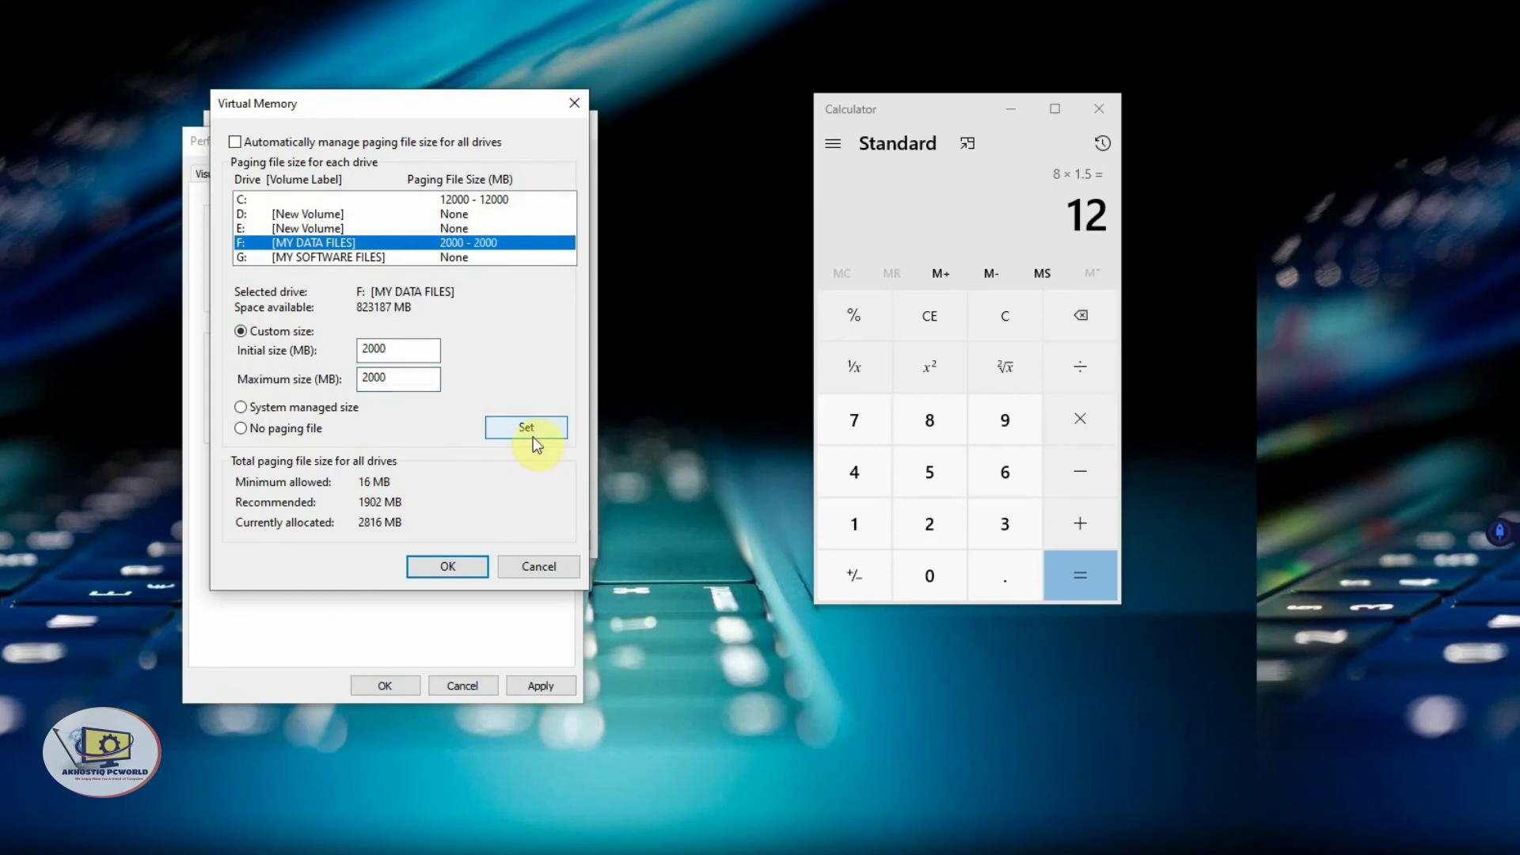
Accept the virtual memory changes and the restart notice, close Calculator, and apply and close the Performance Options
{"action": "left_click", "coordinate": [458, 574]}
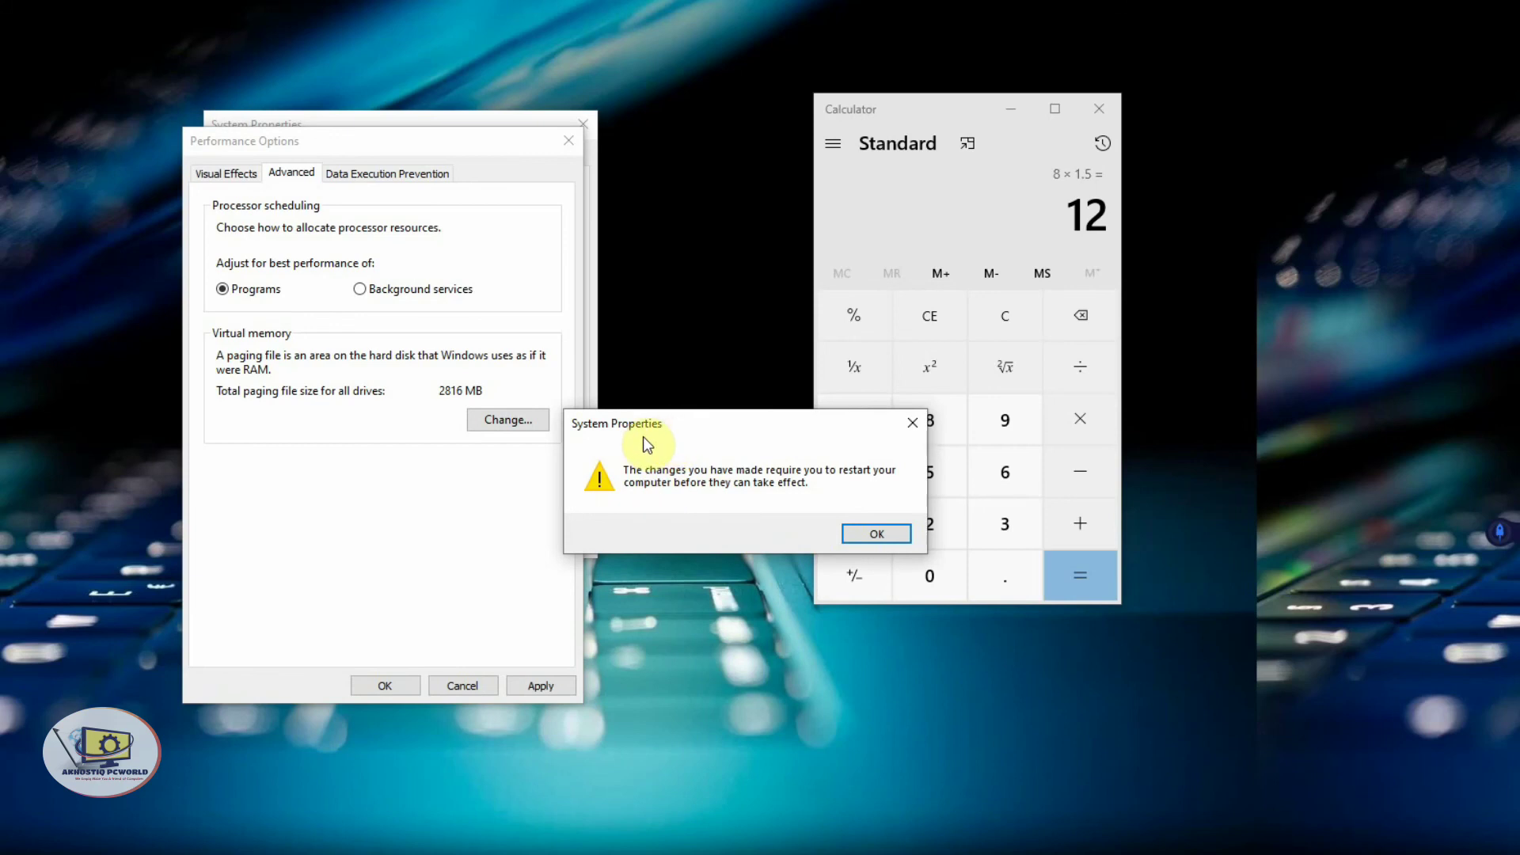
{"action": "left_click", "coordinate": [854, 530]}
{"action": "left_click", "coordinate": [1107, 113]}
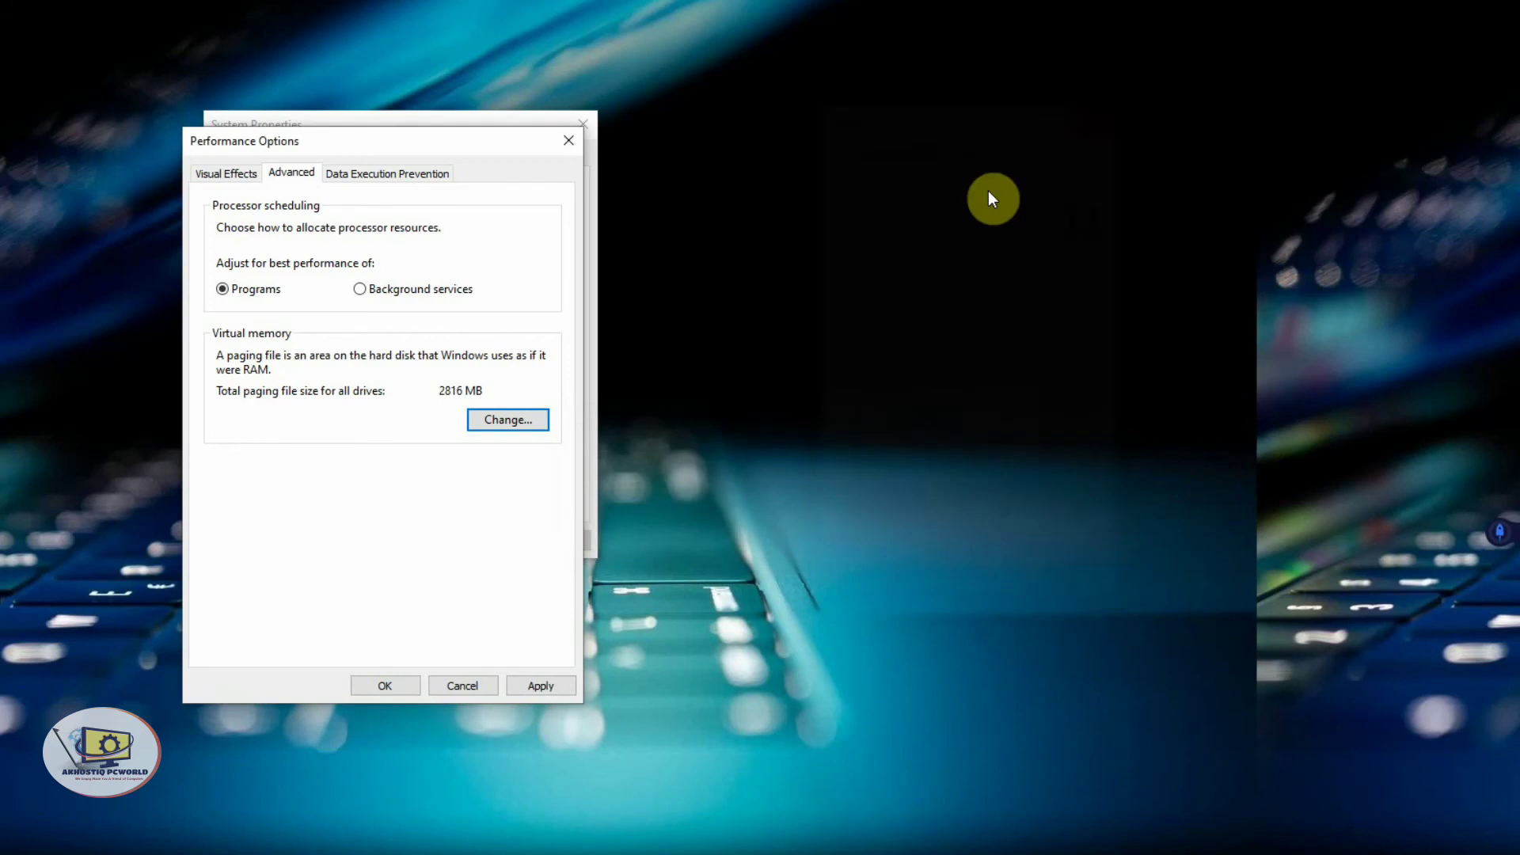
{"action": "left_click", "coordinate": [542, 689]}
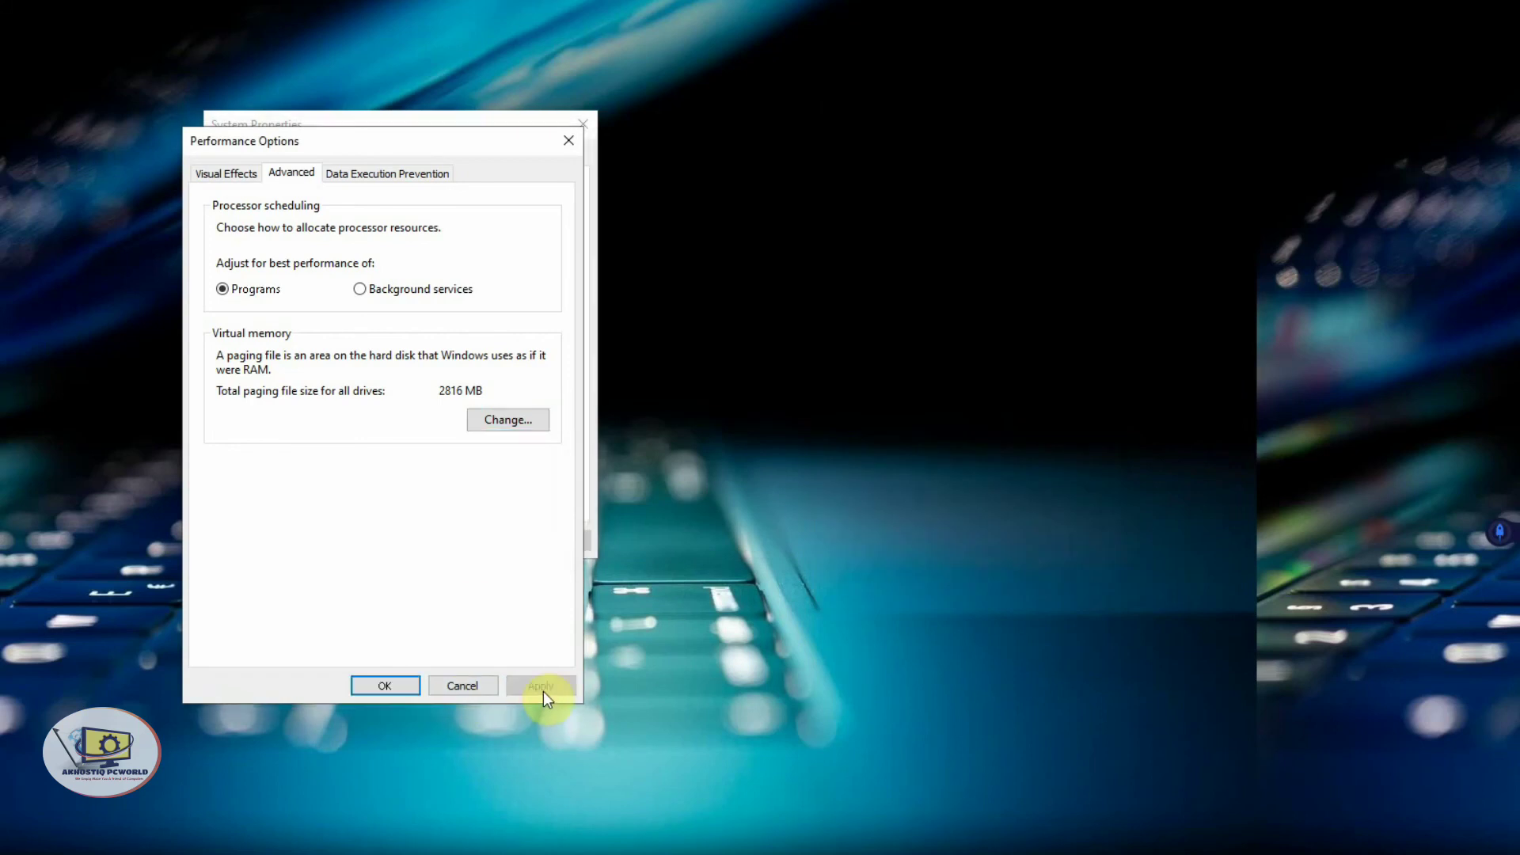
{"action": "left_click", "coordinate": [404, 686]}
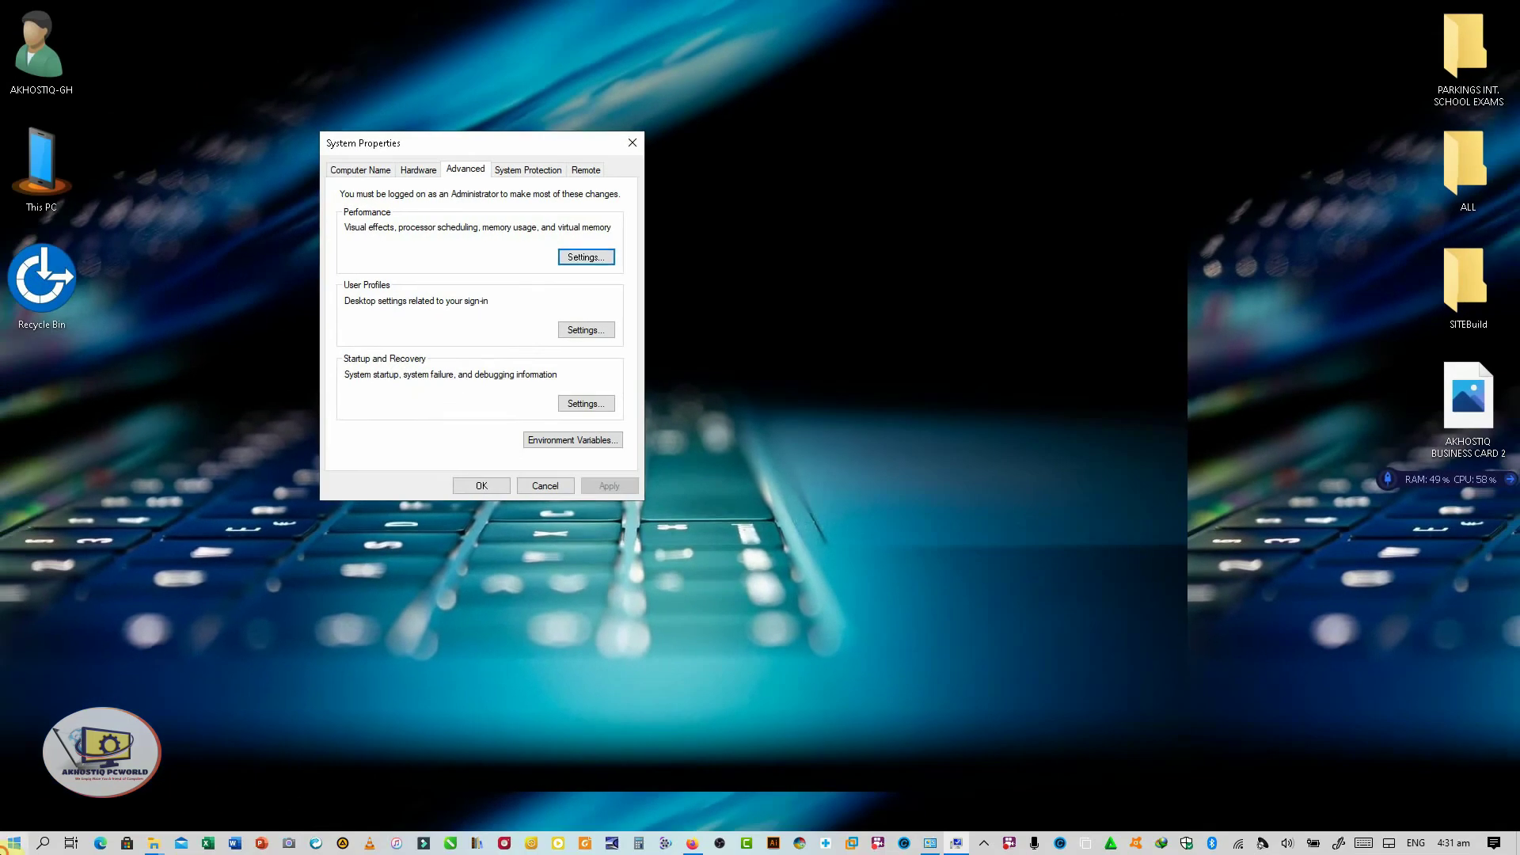
Bring up the computer's power options to locate Restart, and dismiss them without choosing one
{"action": "left_click", "coordinate": [14, 843]}
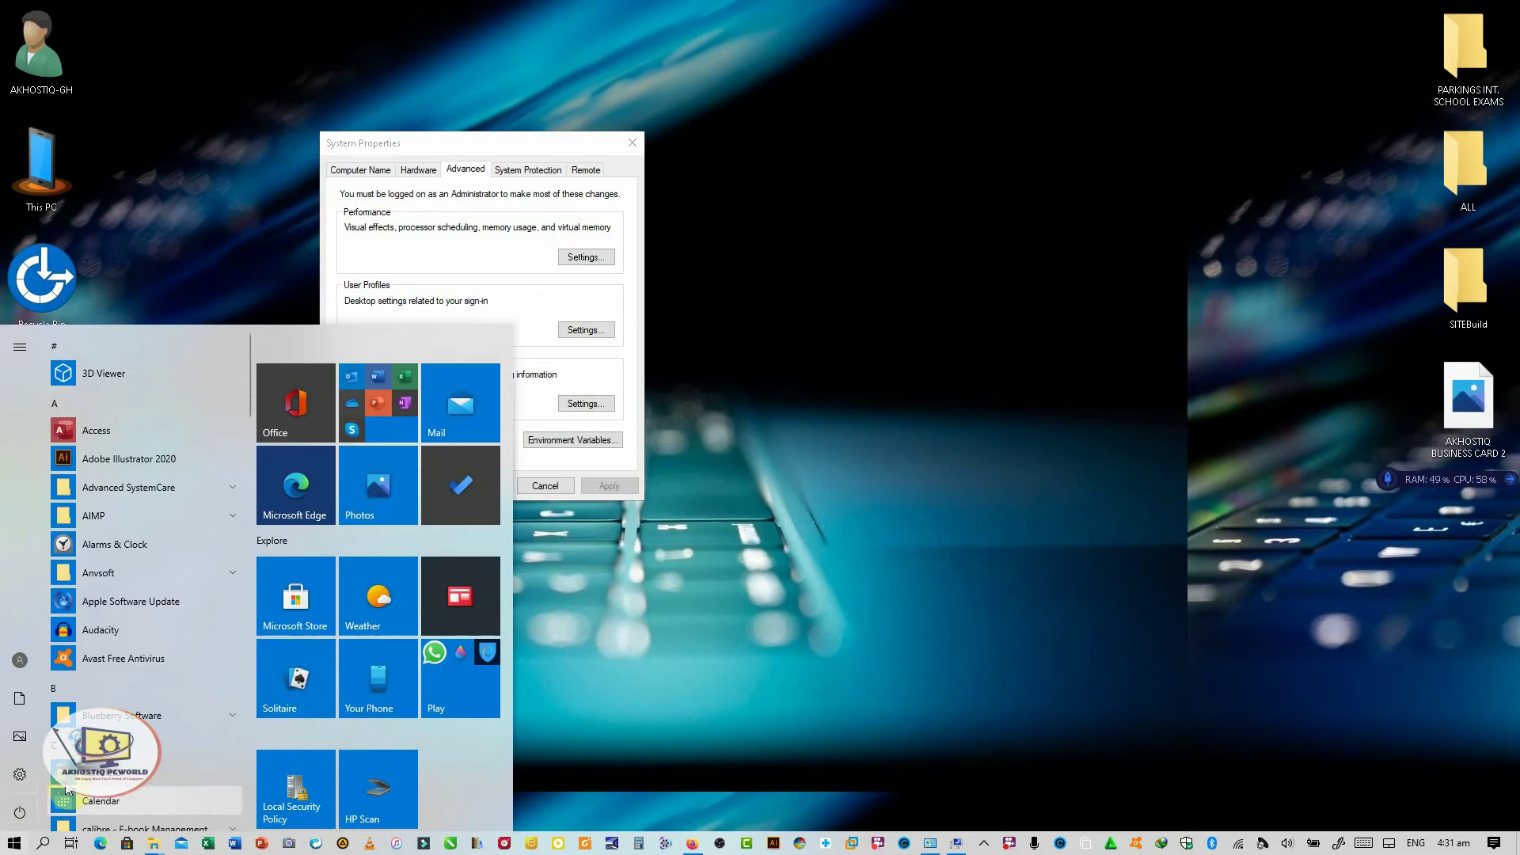
{"action": "left_click", "coordinate": [20, 812]}
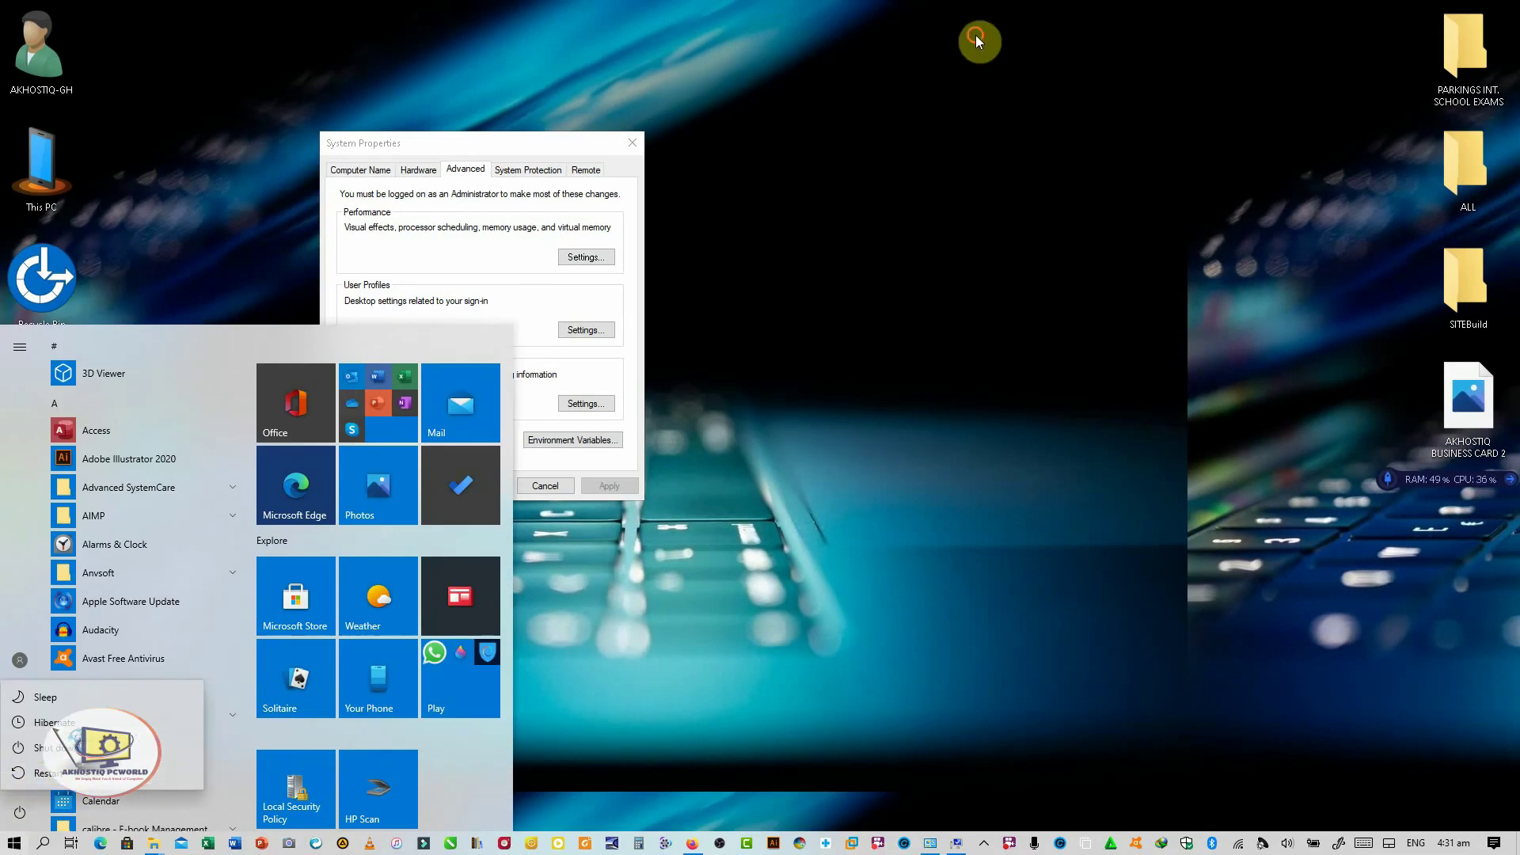
{"action": "left_click", "coordinate": [644, 497]}
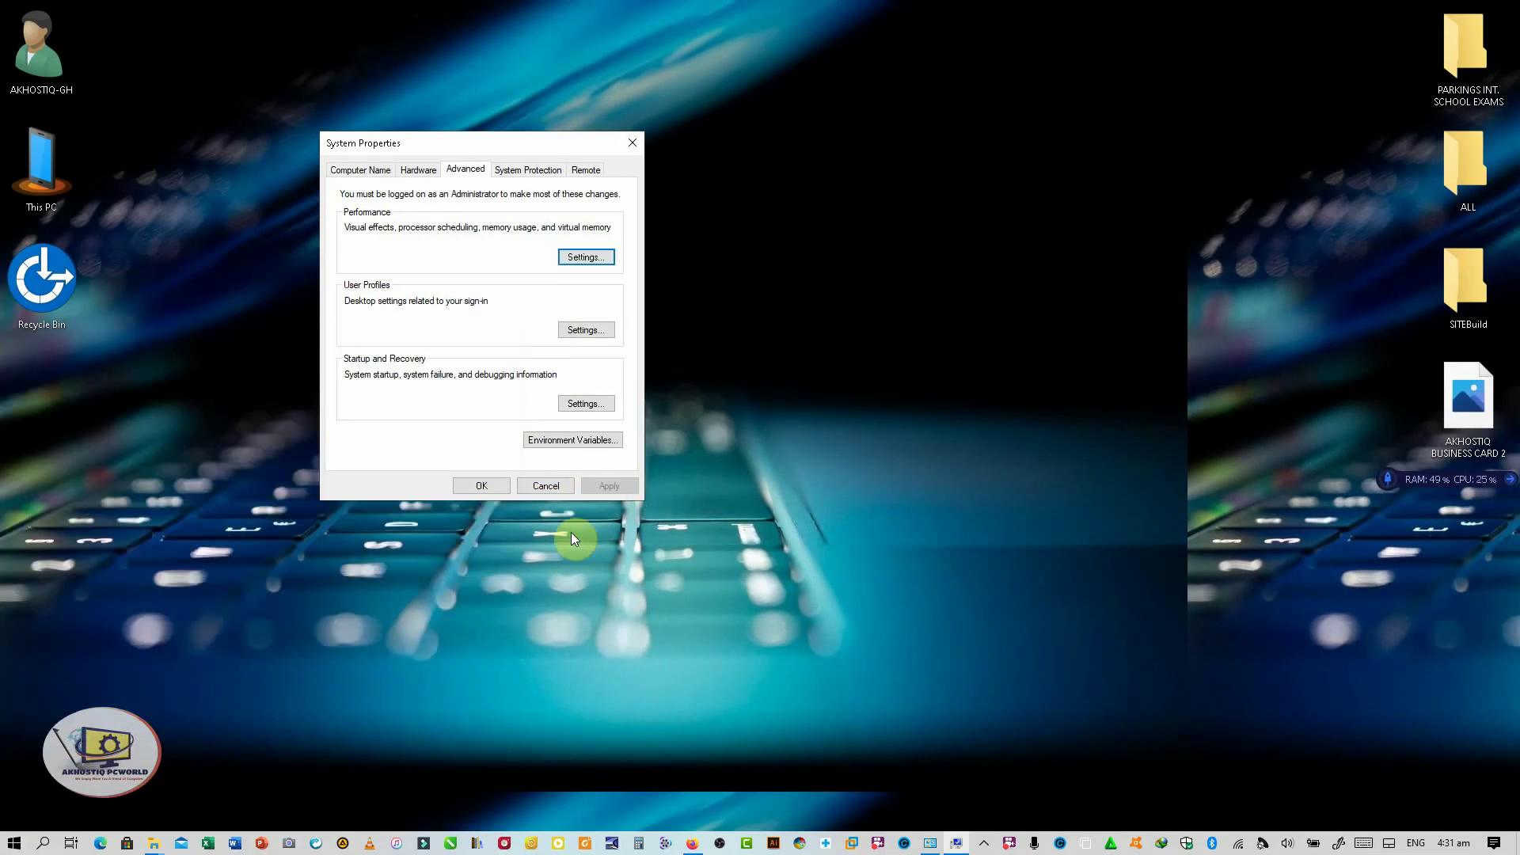